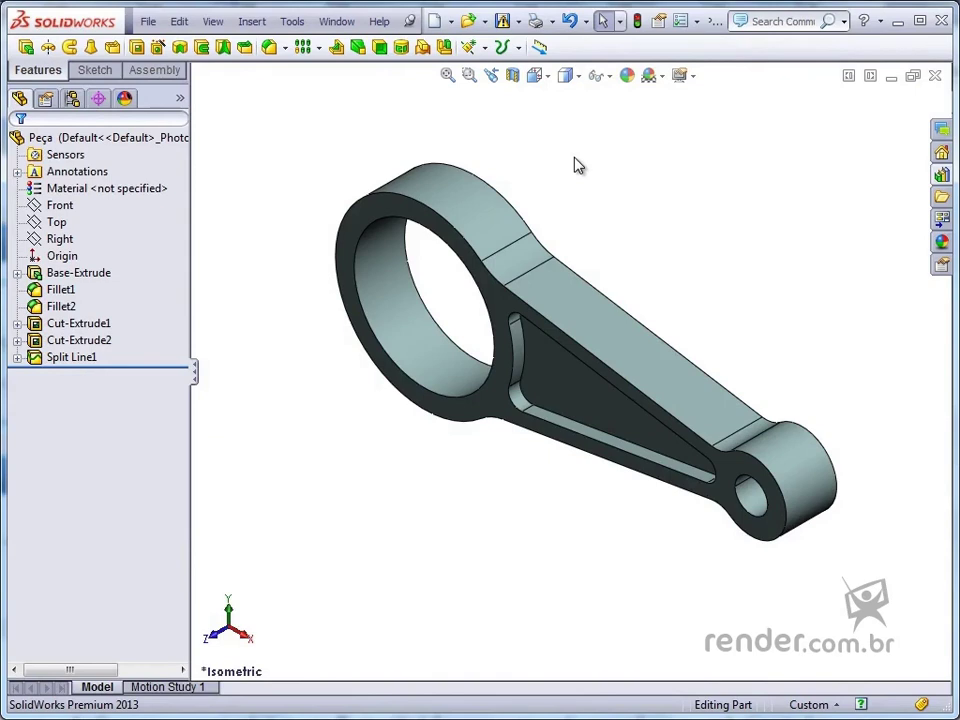
Step: Select the connecting rod's unspecified material entry in the feature tree, then clear the selection
left_click(107, 188)
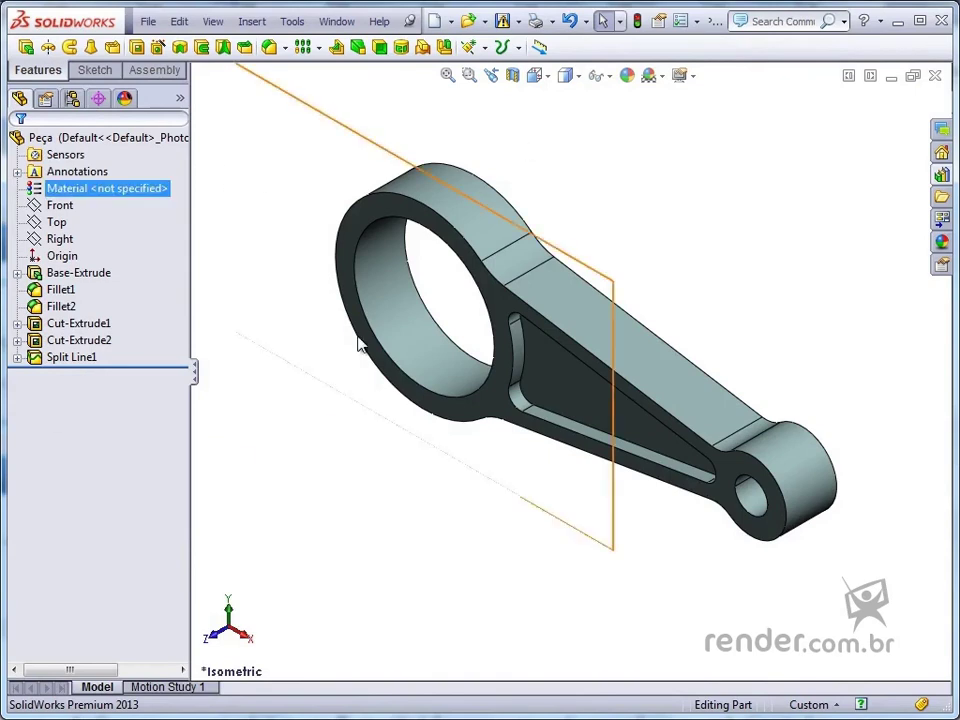
left_click(306, 208)
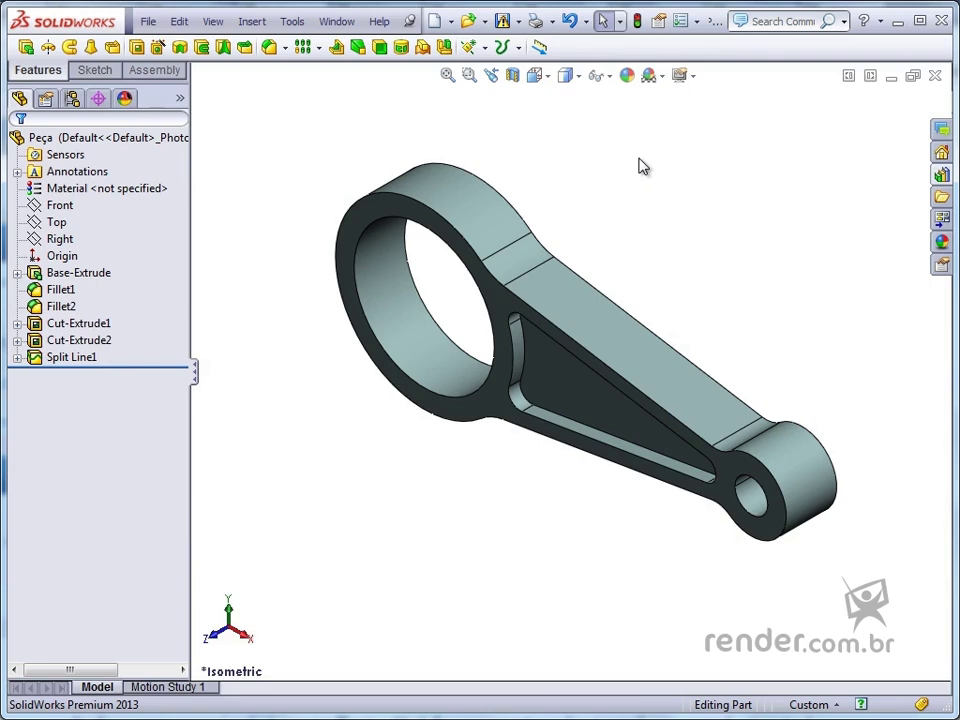
Step: Start Save As for the connecting rod with Parasolid (*.x_t) as the file type
left_click(150, 22)
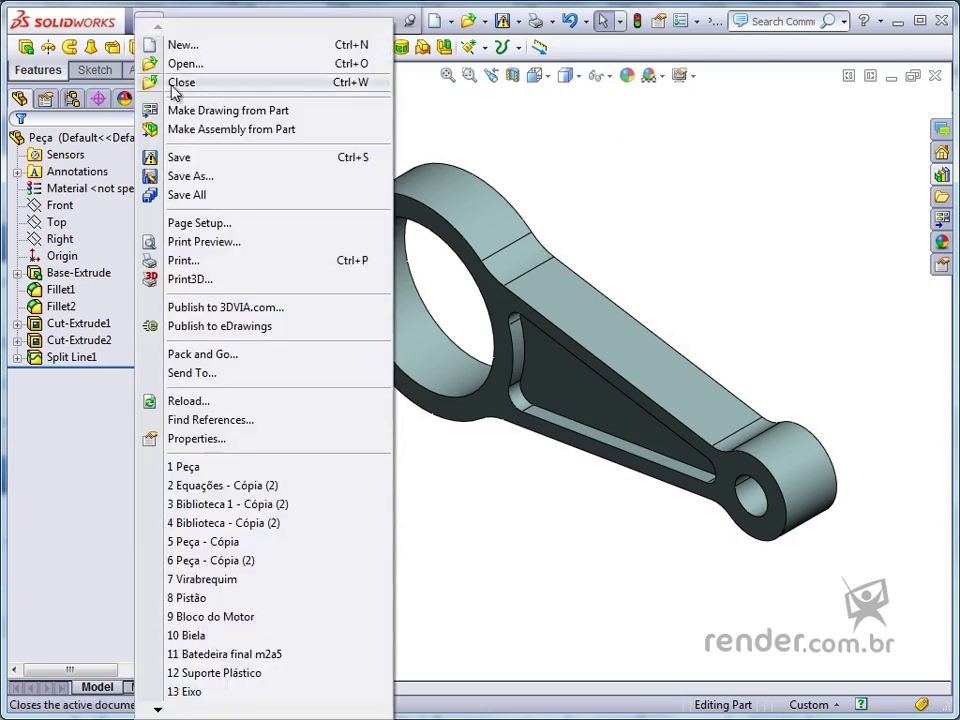
left_click(210, 178)
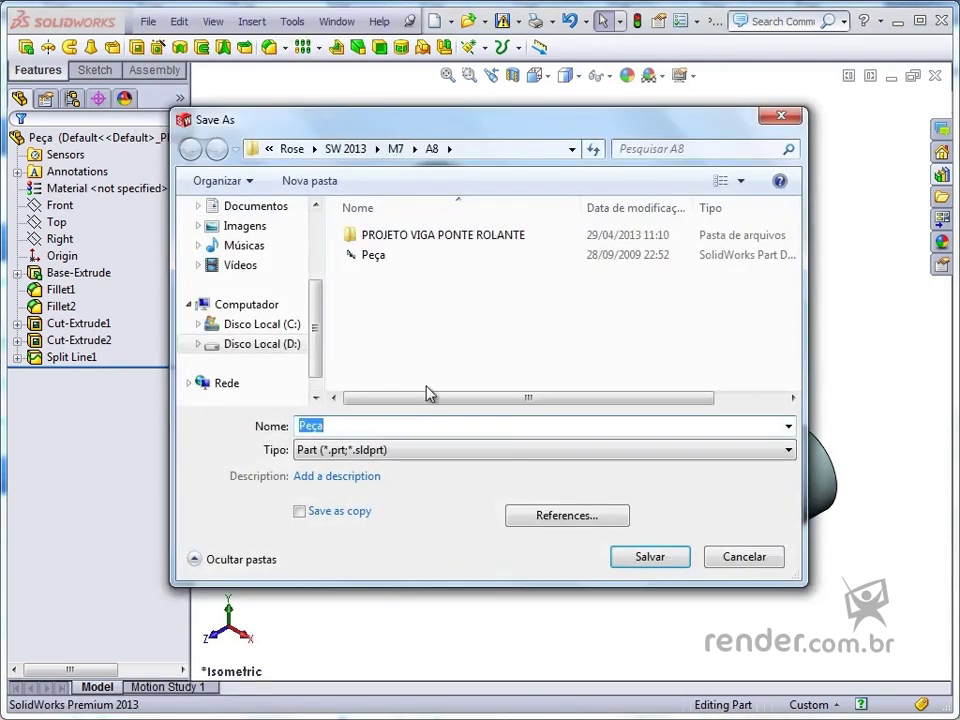
left_click(503, 457)
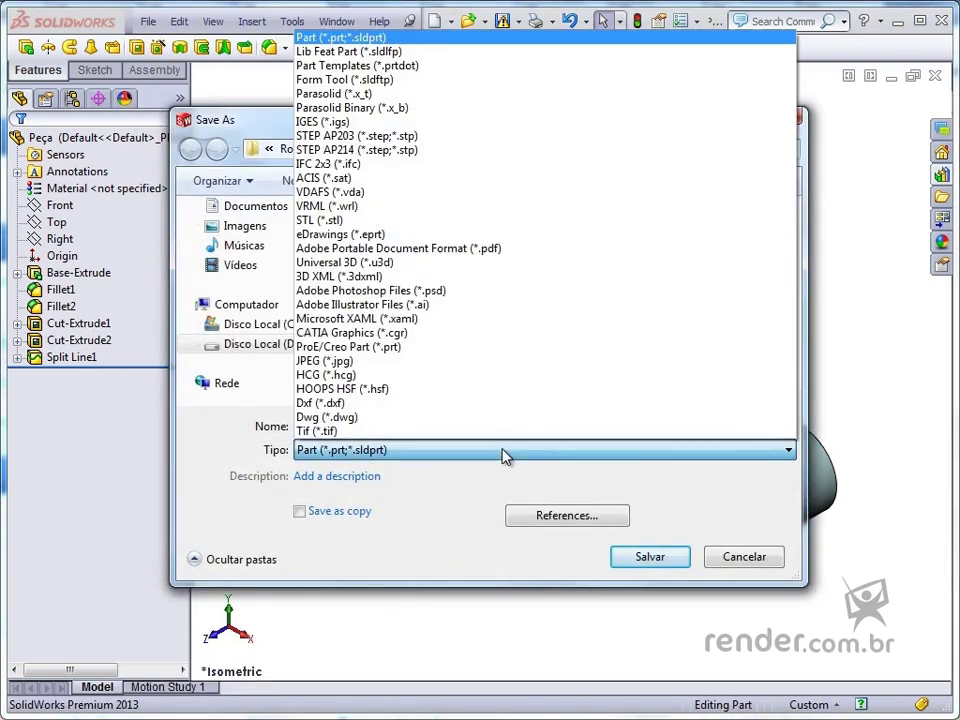
left_click(388, 94)
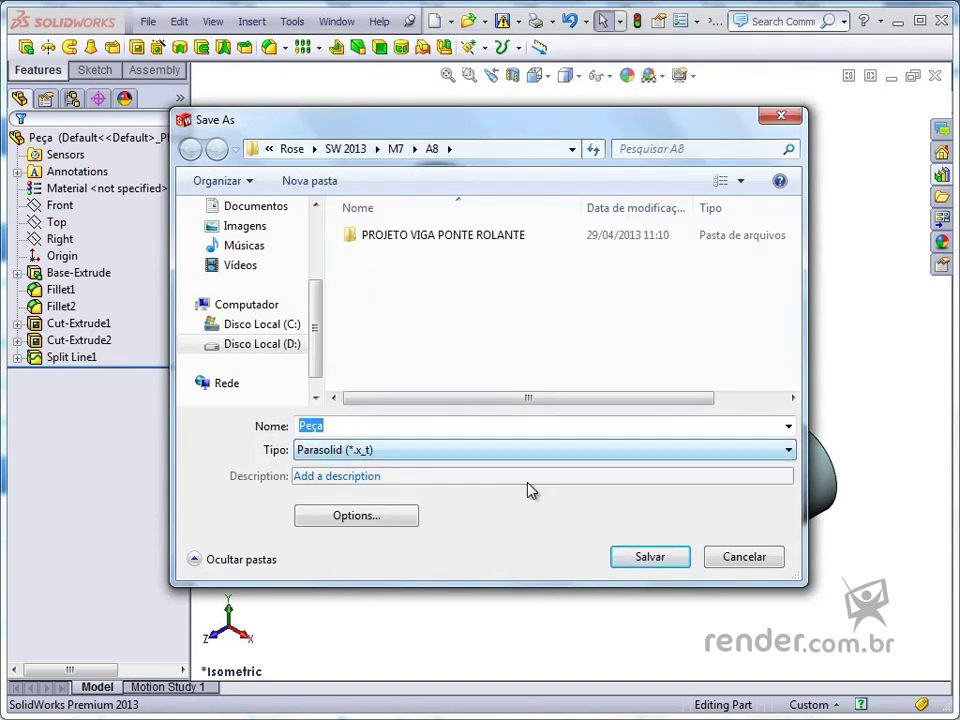
Step: Keep Parasolid export version 24.0 in the options and save the file as Peça
left_click(388, 519)
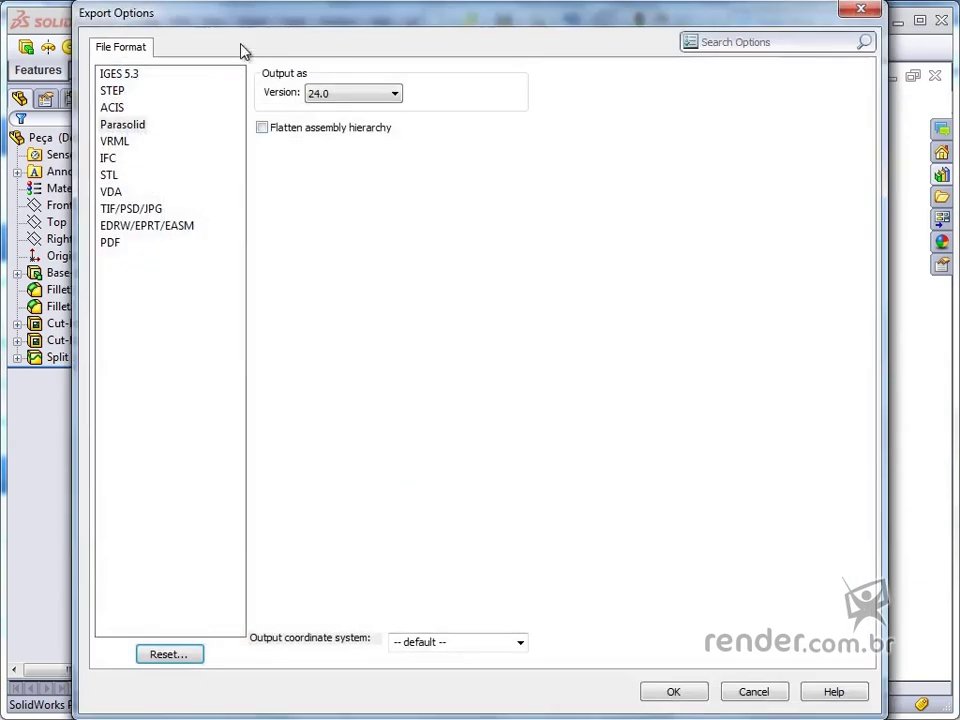
left_click(345, 97)
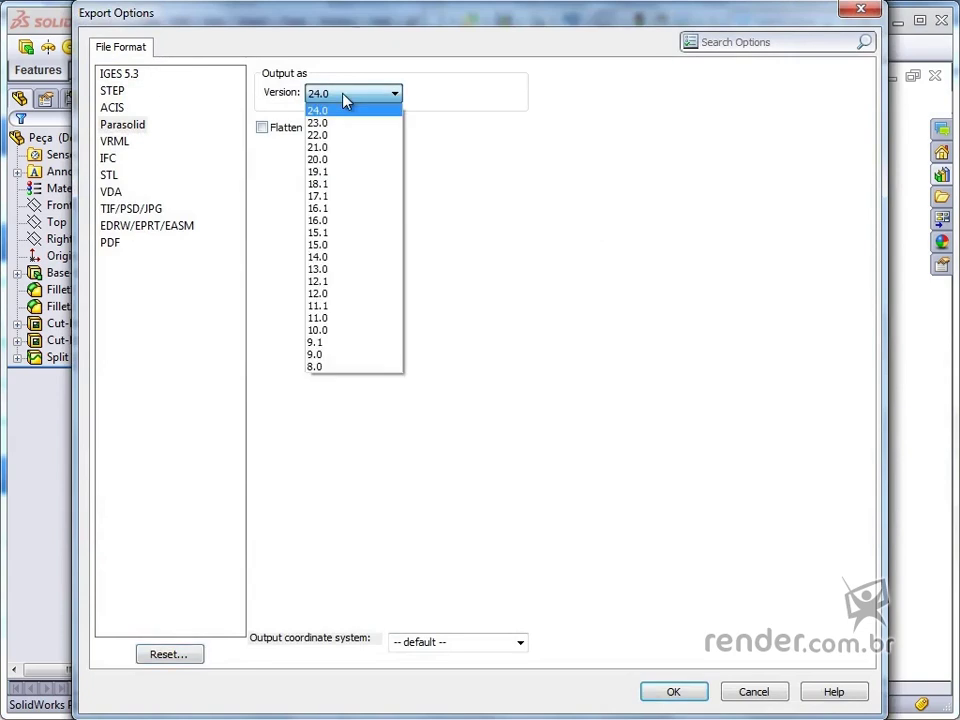
left_click(345, 97)
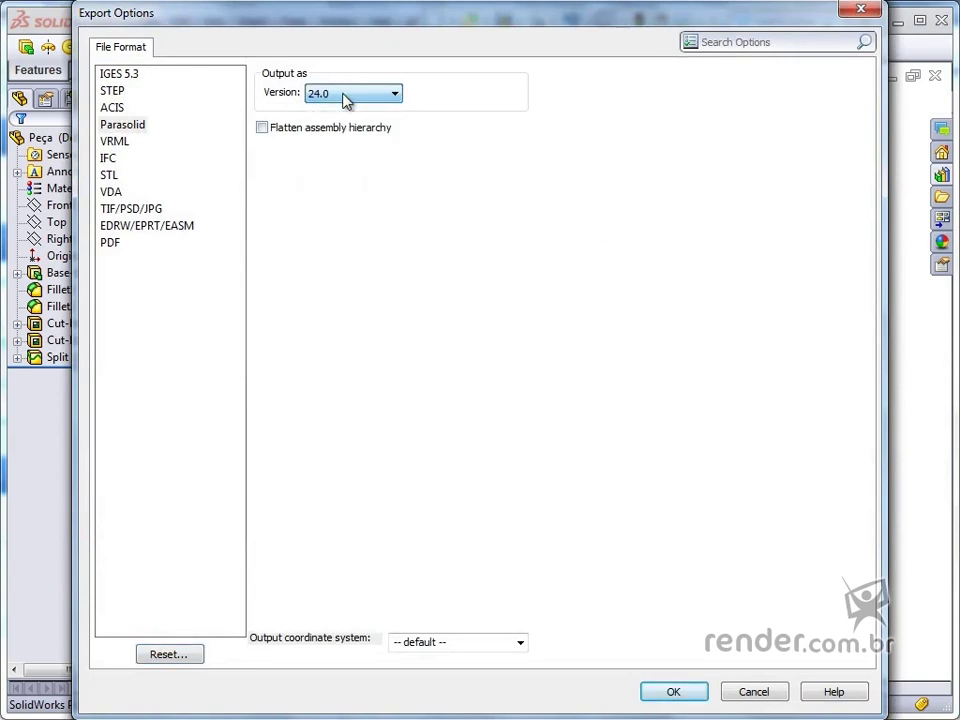
left_click(117, 143)
left_click(108, 176)
left_click(118, 225)
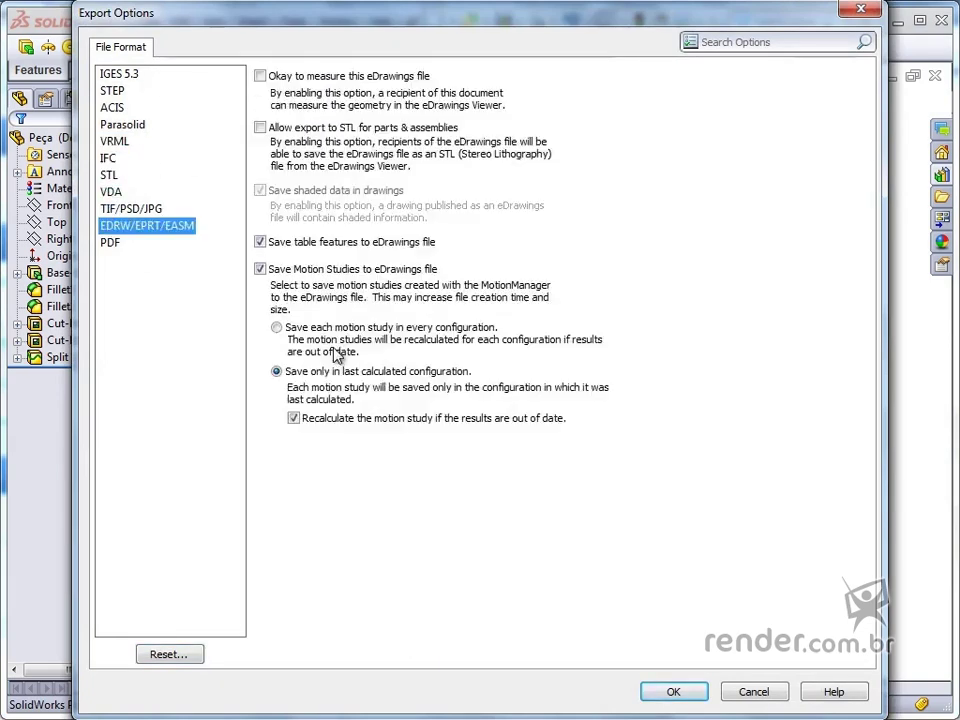
left_click(128, 128)
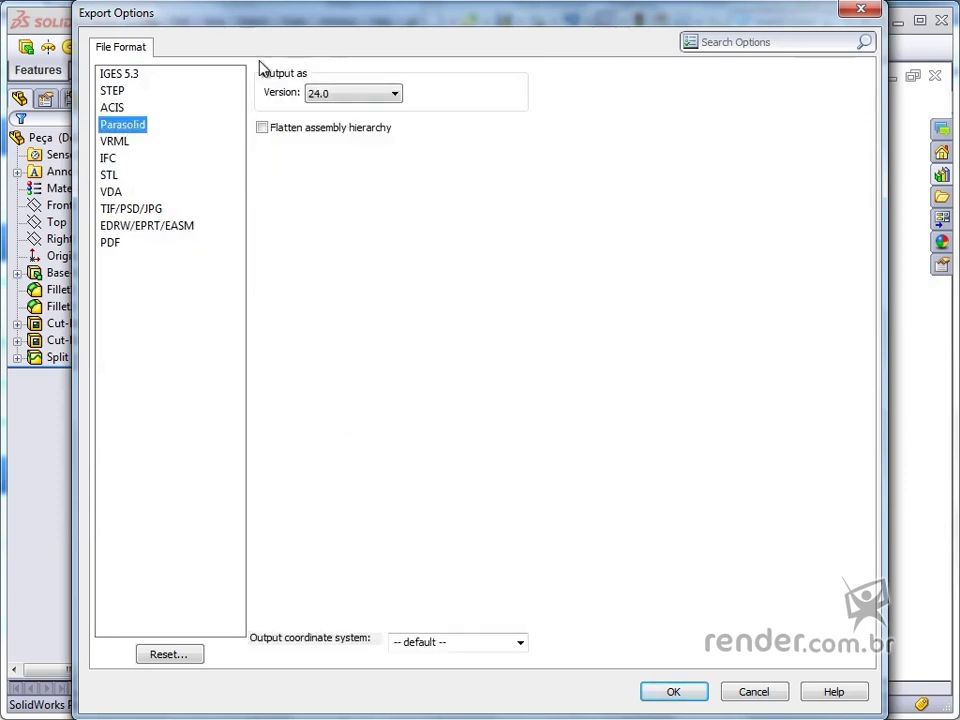
left_click(677, 692)
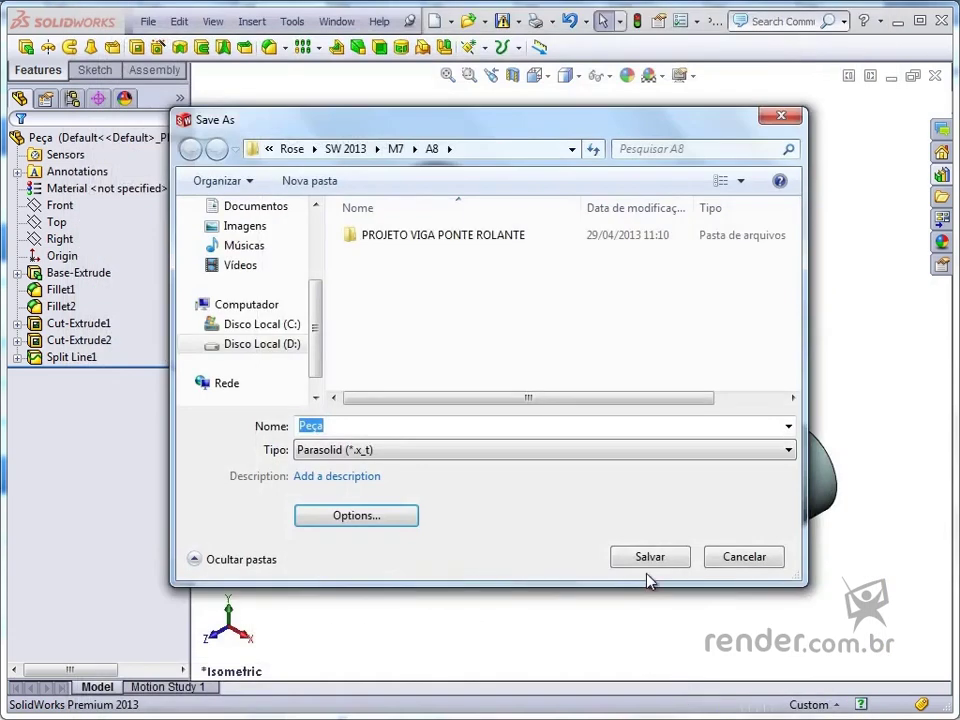
left_click(646, 559)
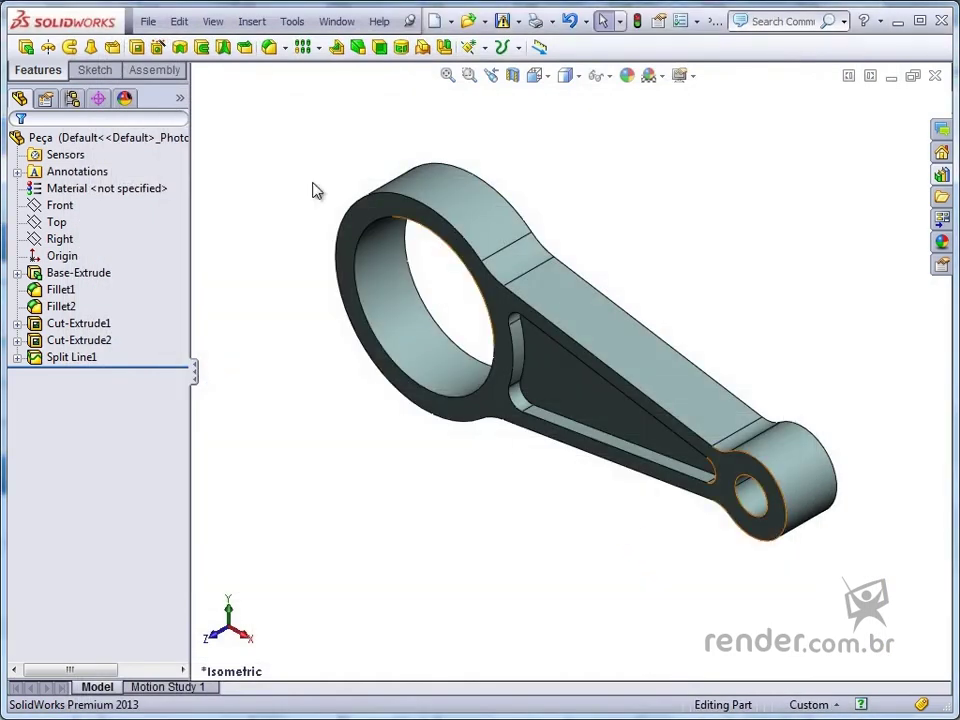
Step: Filter the Open dialog to Parasolid files and open Peça.x_t
left_click(147, 21)
left_click(172, 62)
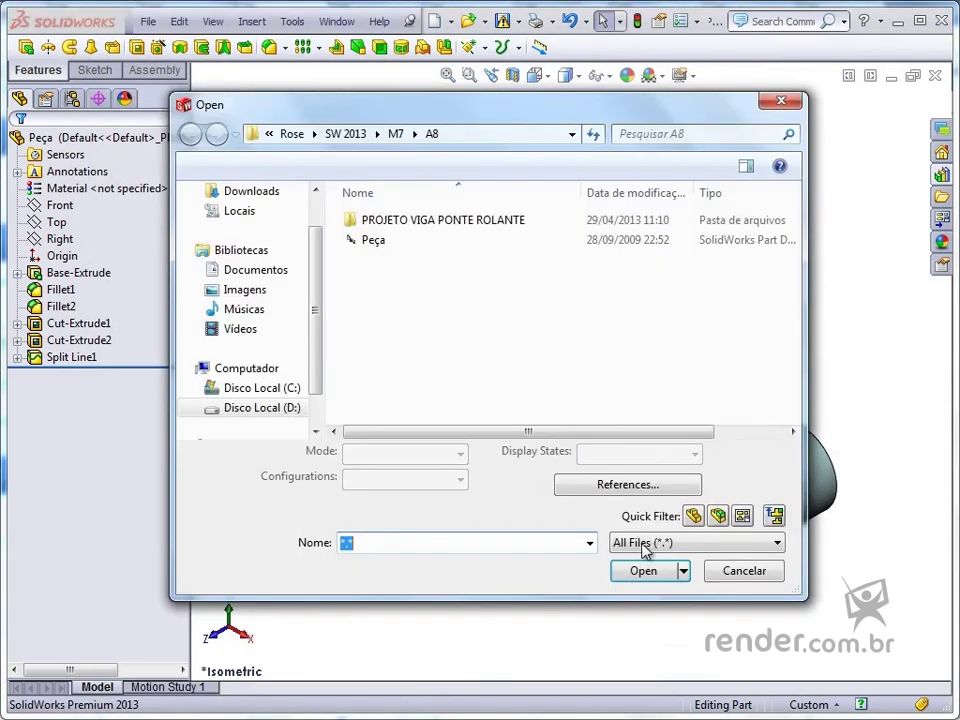
left_click(645, 543)
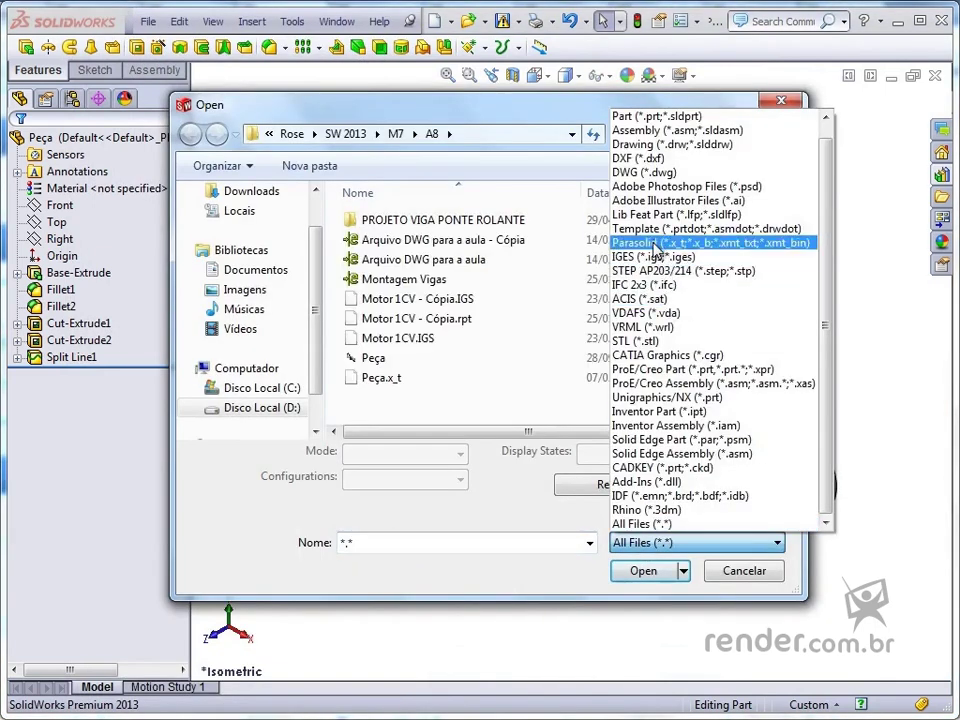
left_click(655, 243)
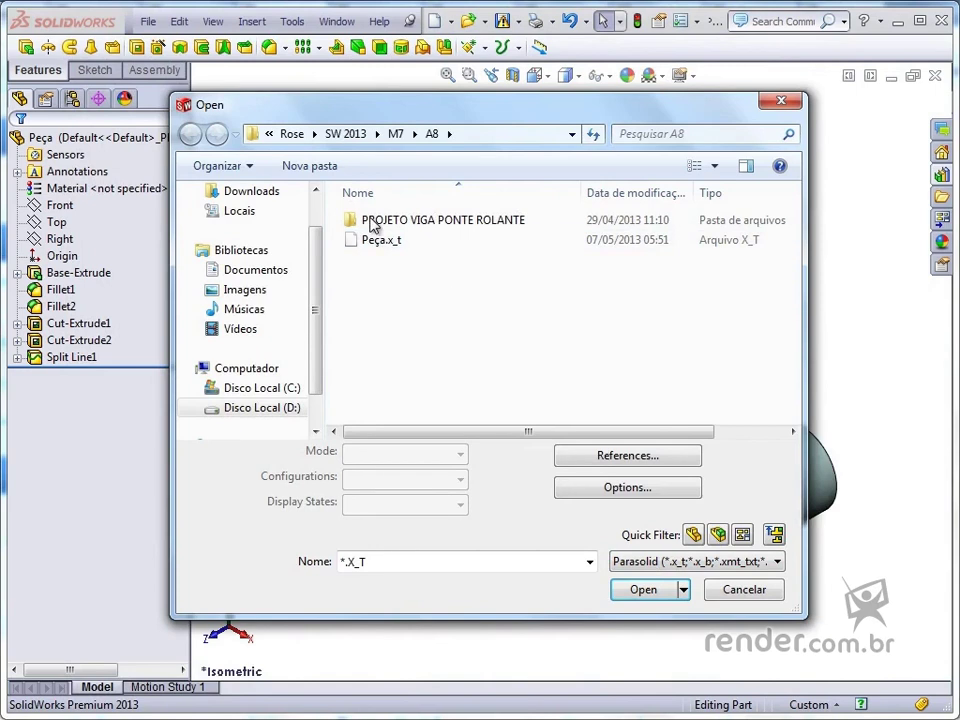
left_click(377, 241)
left_click(619, 592)
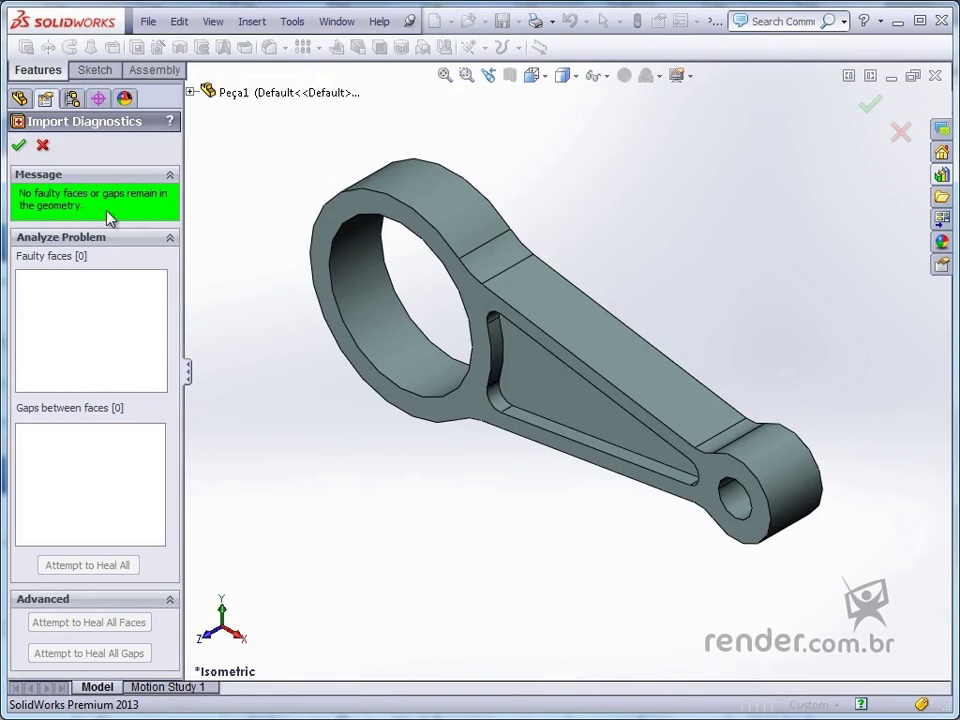
Step: Accept Import Diagnostics, confirm the FeatureWorks options, and run automatic recognition on the body
left_click(18, 145)
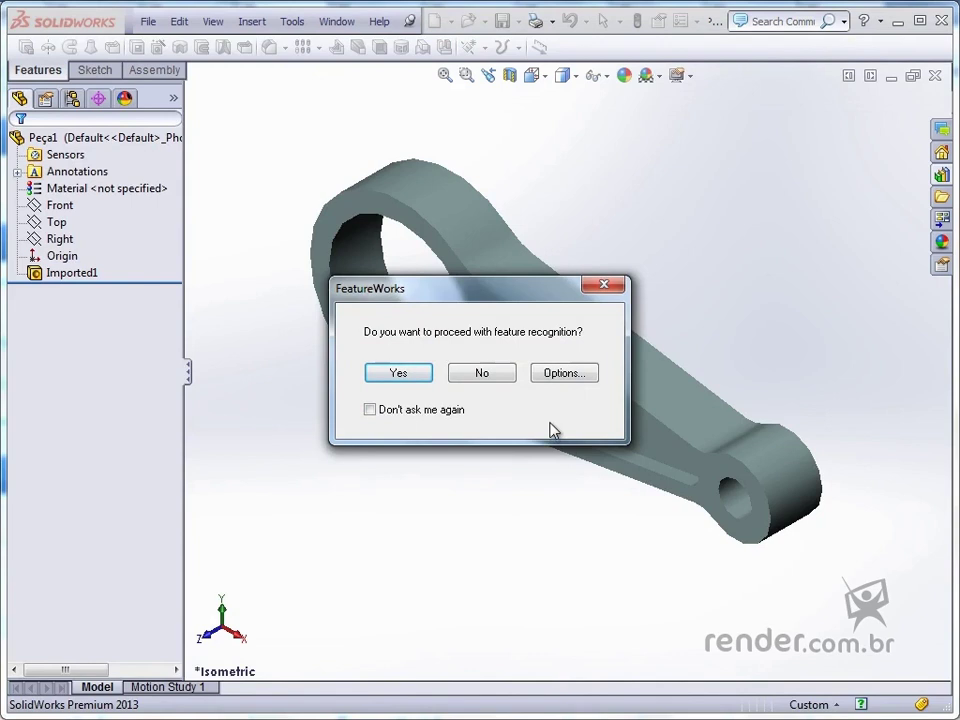
left_click(551, 376)
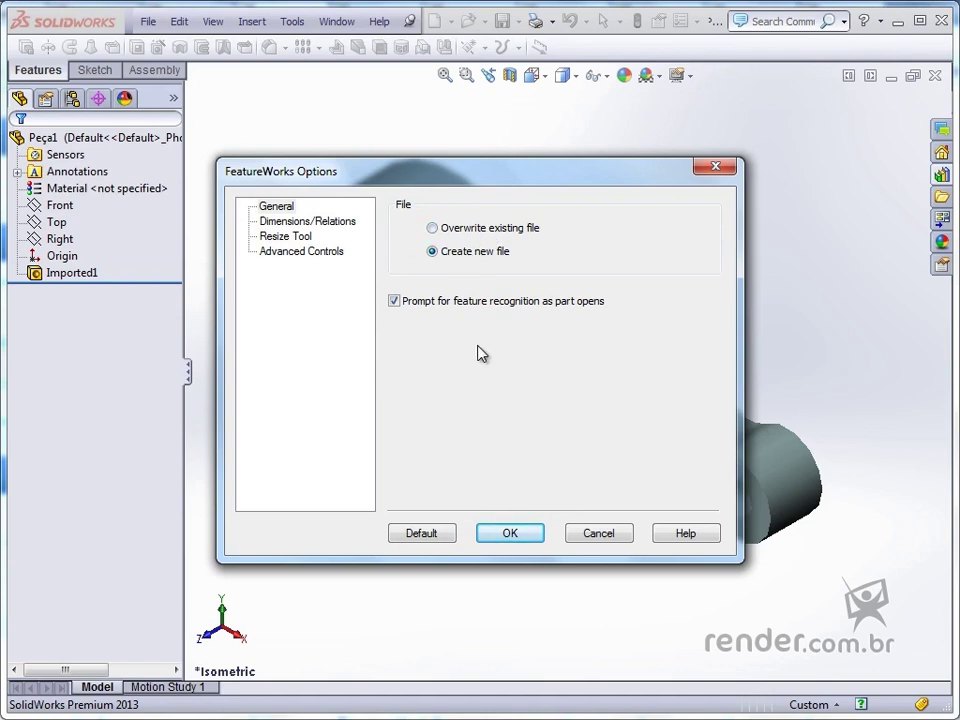
left_click(511, 534)
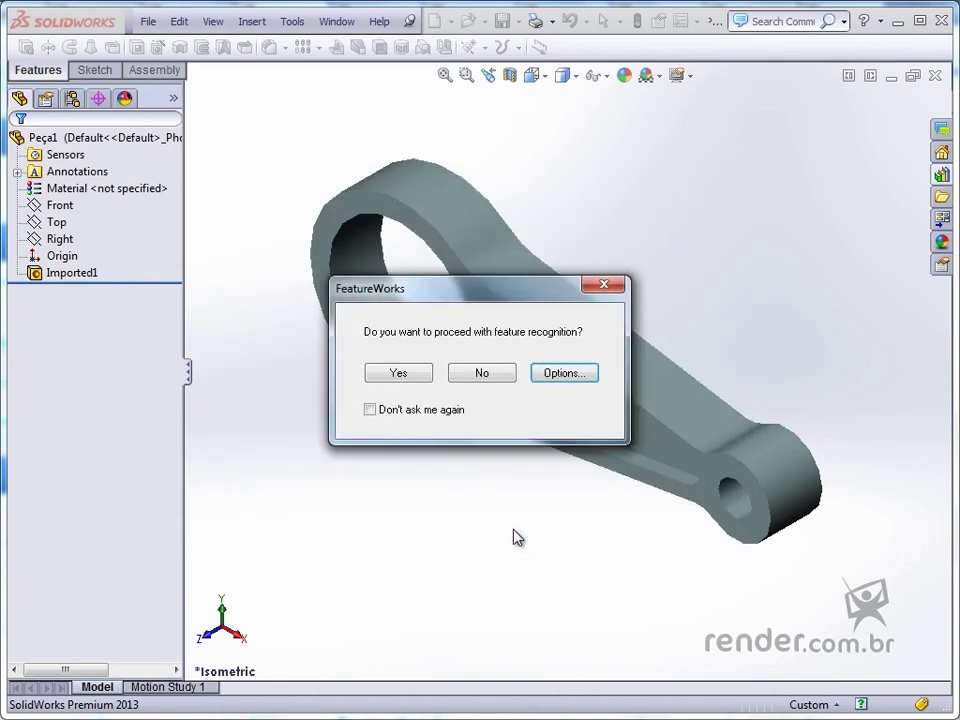
left_click(397, 372)
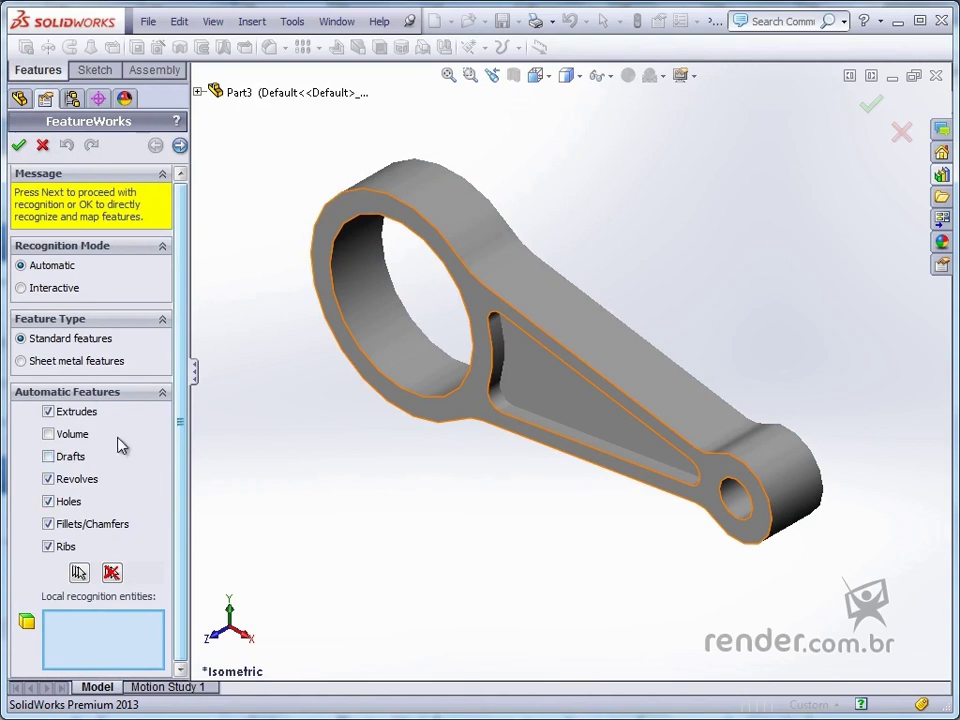
left_click(18, 145)
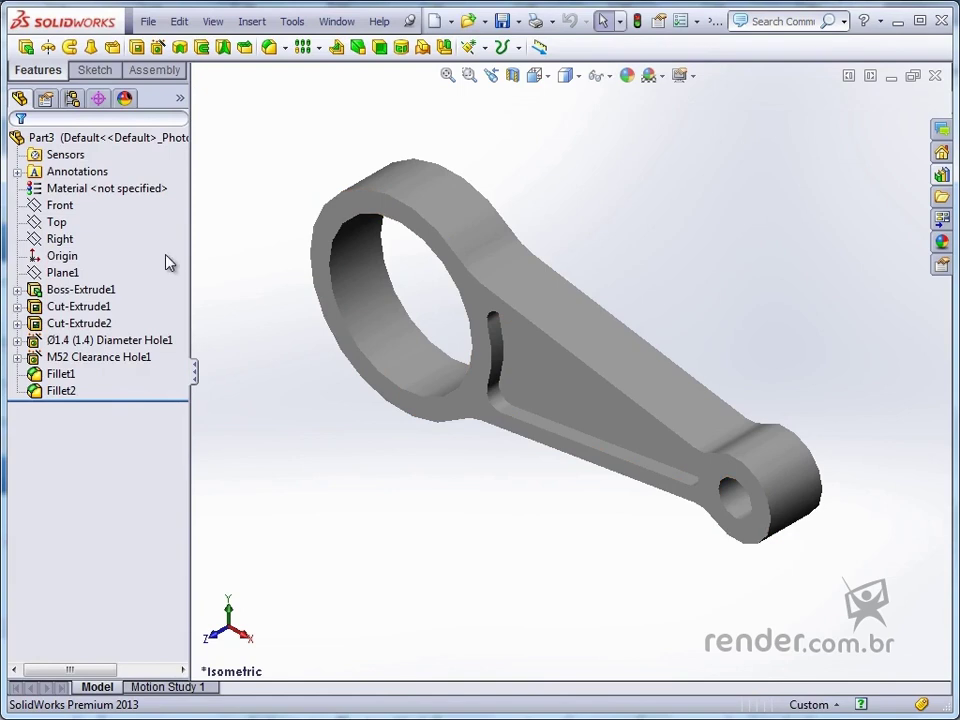
left_click(96, 292)
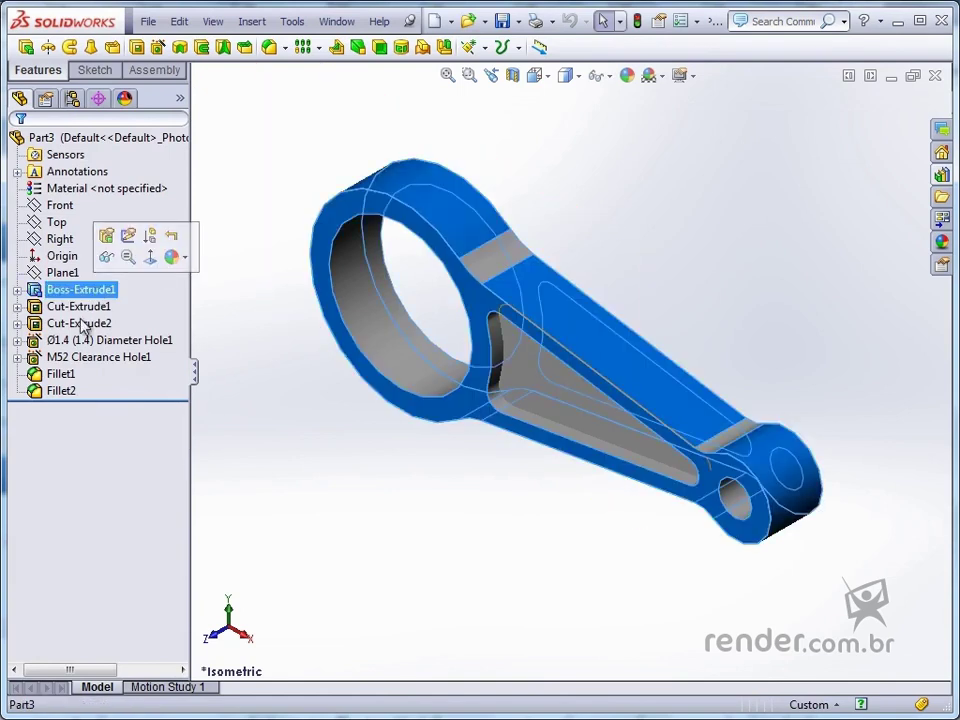
left_click(80, 310)
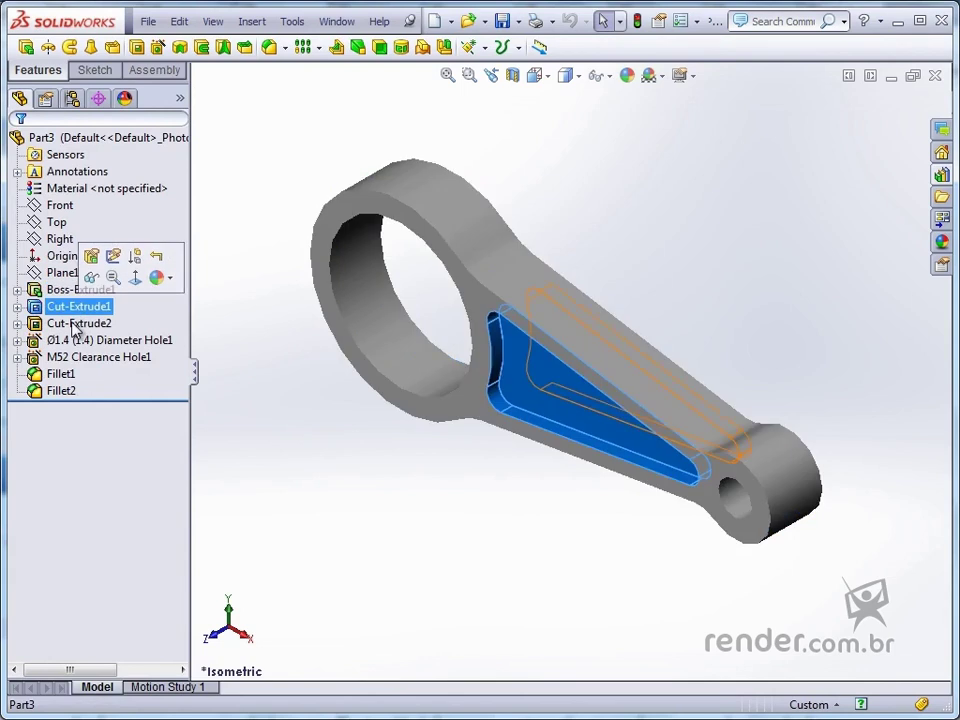
left_click(76, 326)
left_click(75, 342)
left_click(70, 357)
left_click(62, 375)
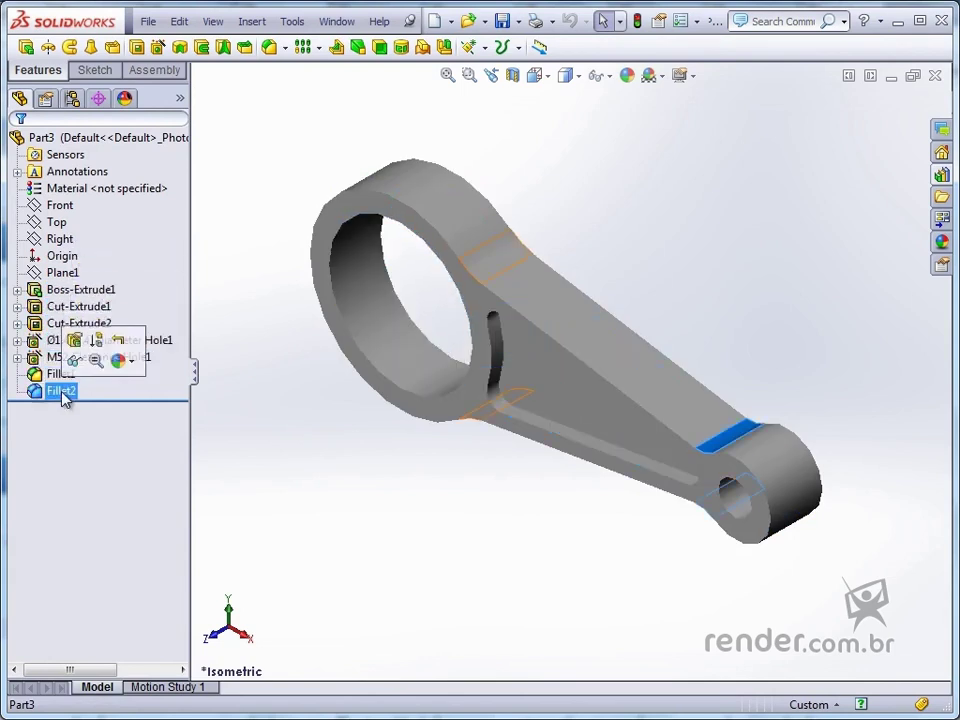
left_click(62, 390)
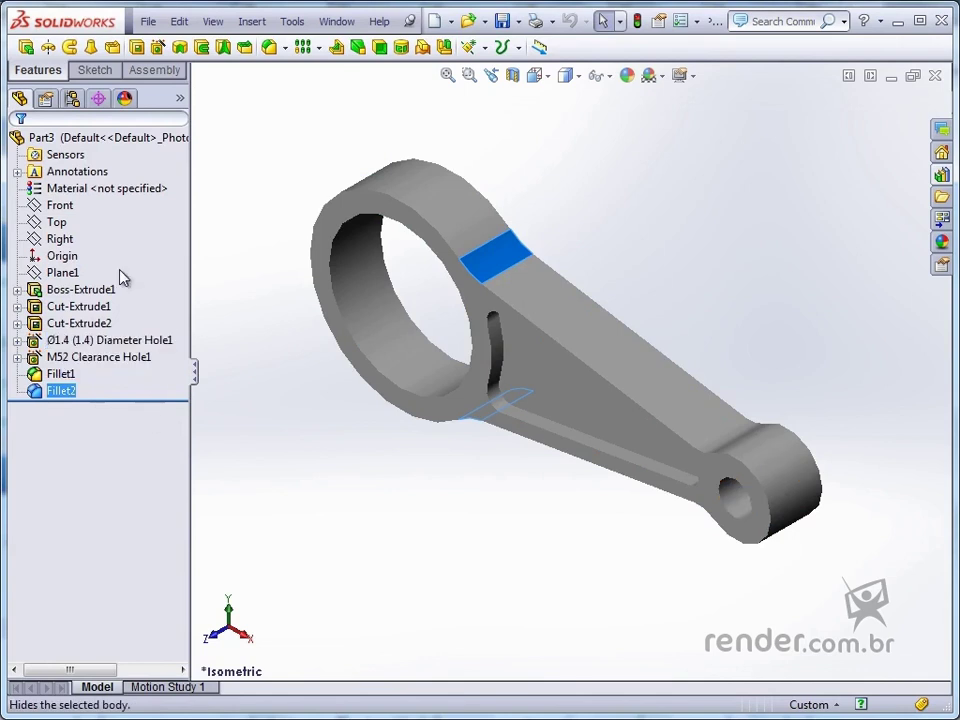
left_click(231, 431)
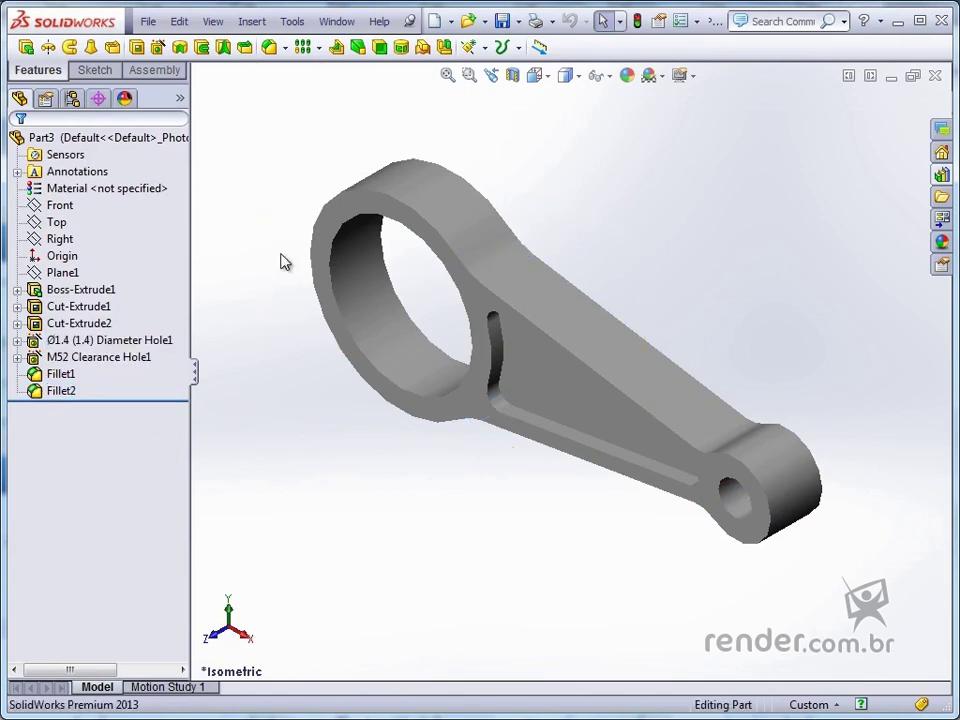
Step: In Peça1, sketch a circle of radius about 6.07 on the flat pocket face
left_click(336, 21)
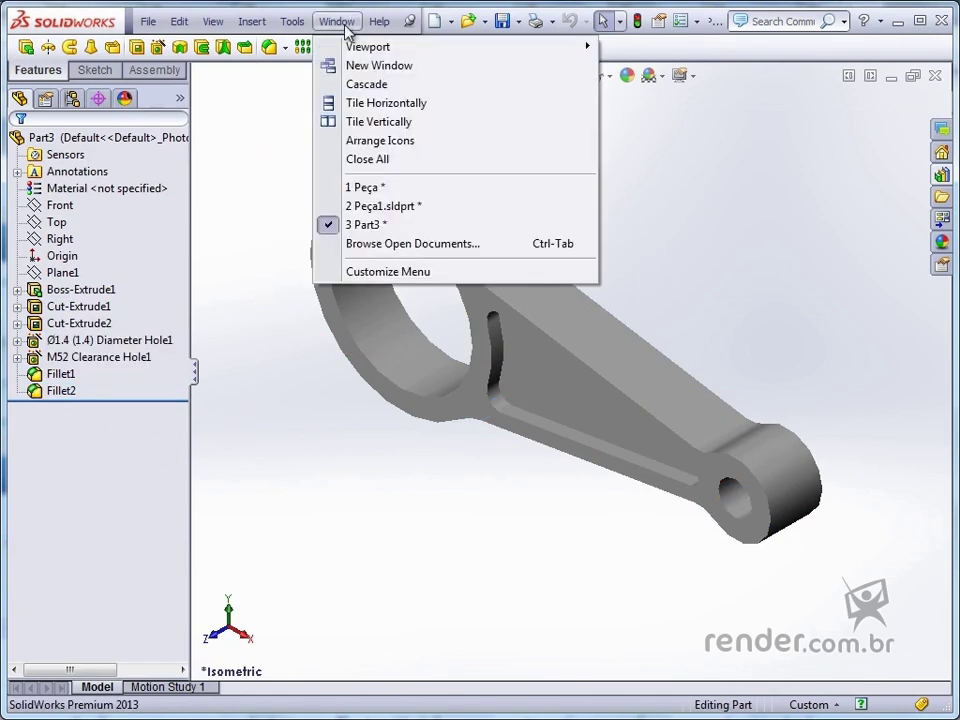
left_click(401, 207)
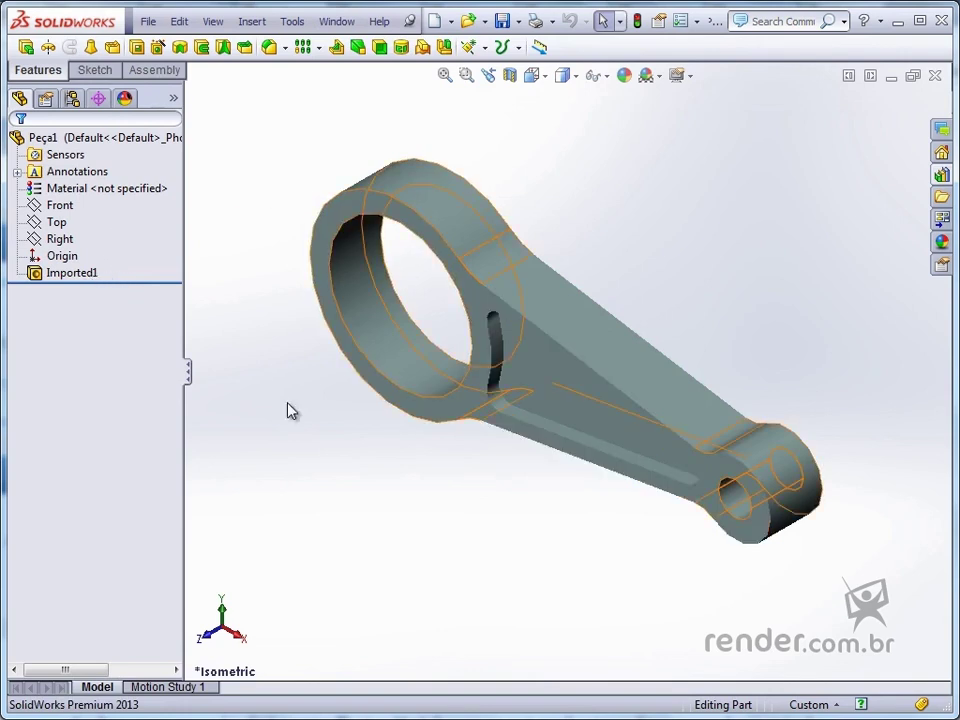
left_click(248, 391)
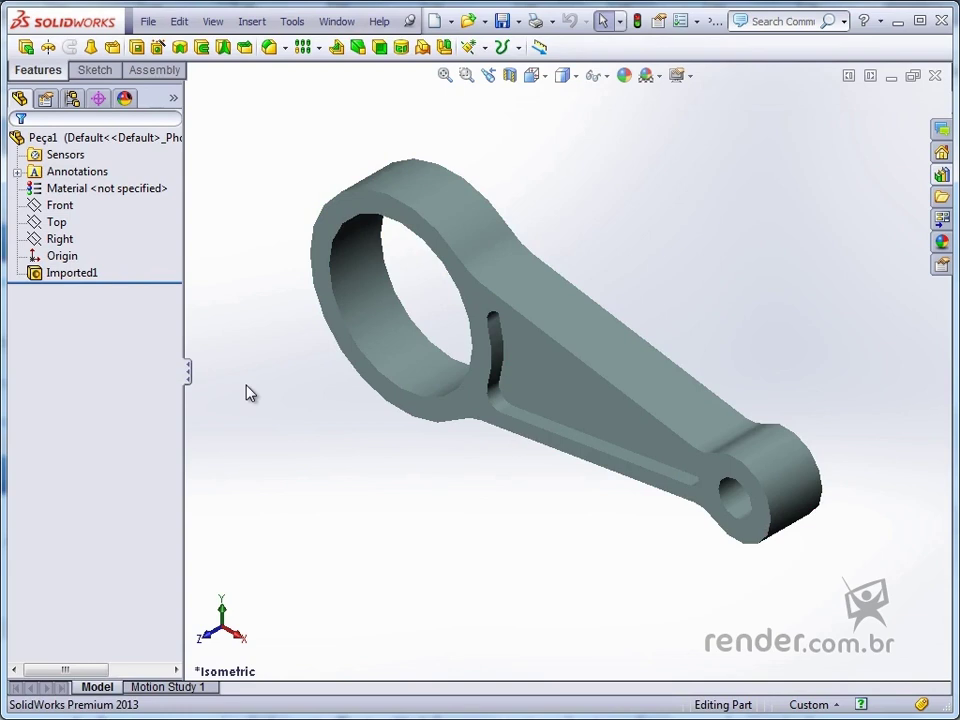
left_click(545, 392)
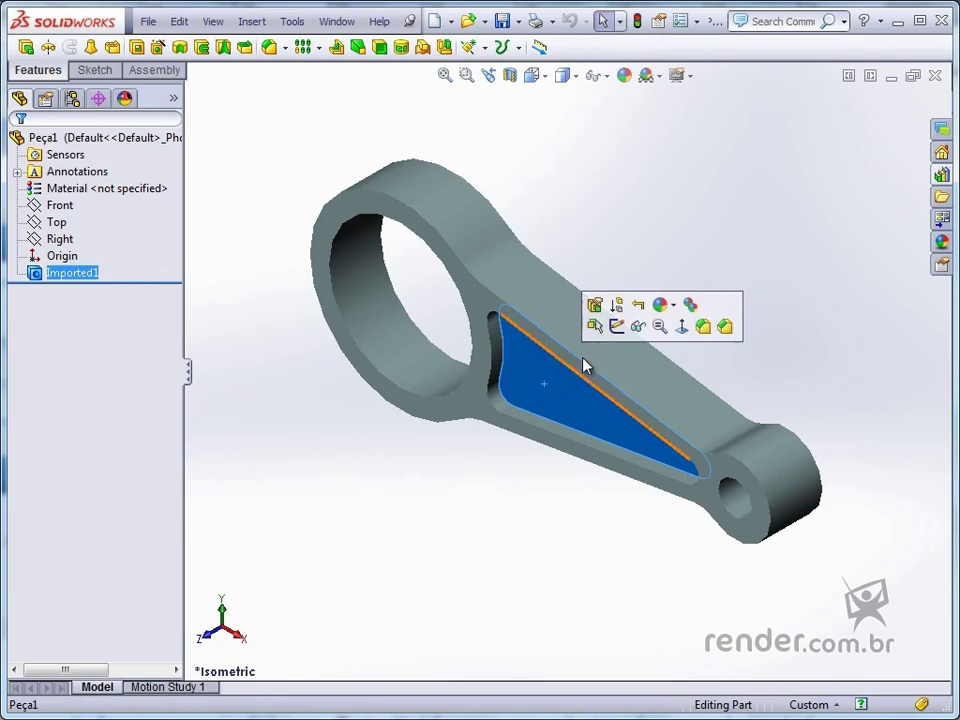
left_click(619, 328)
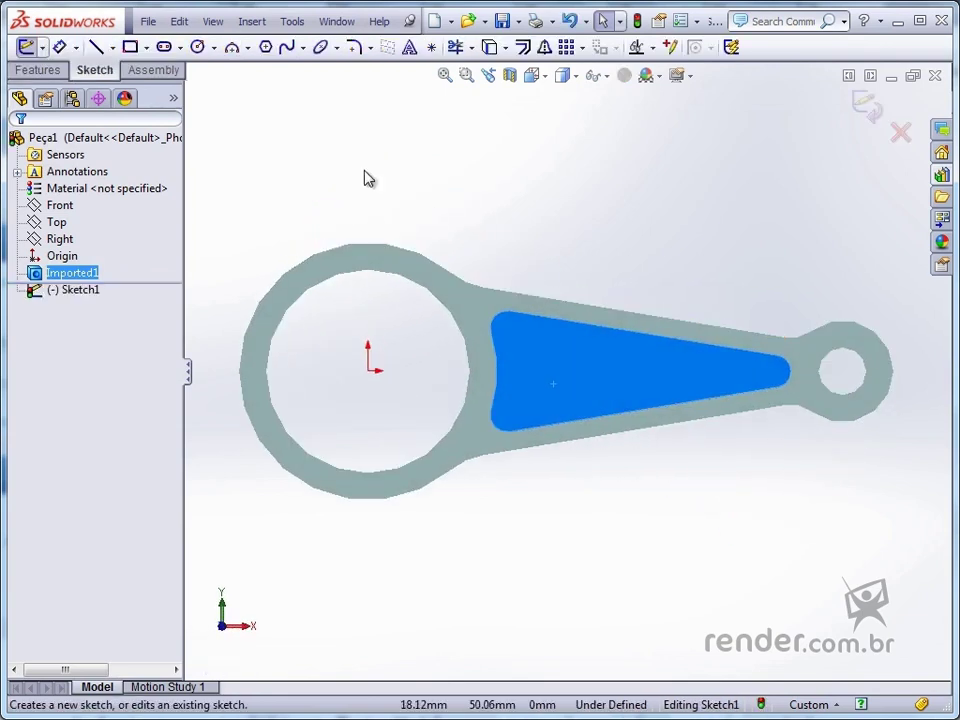
left_click(198, 47)
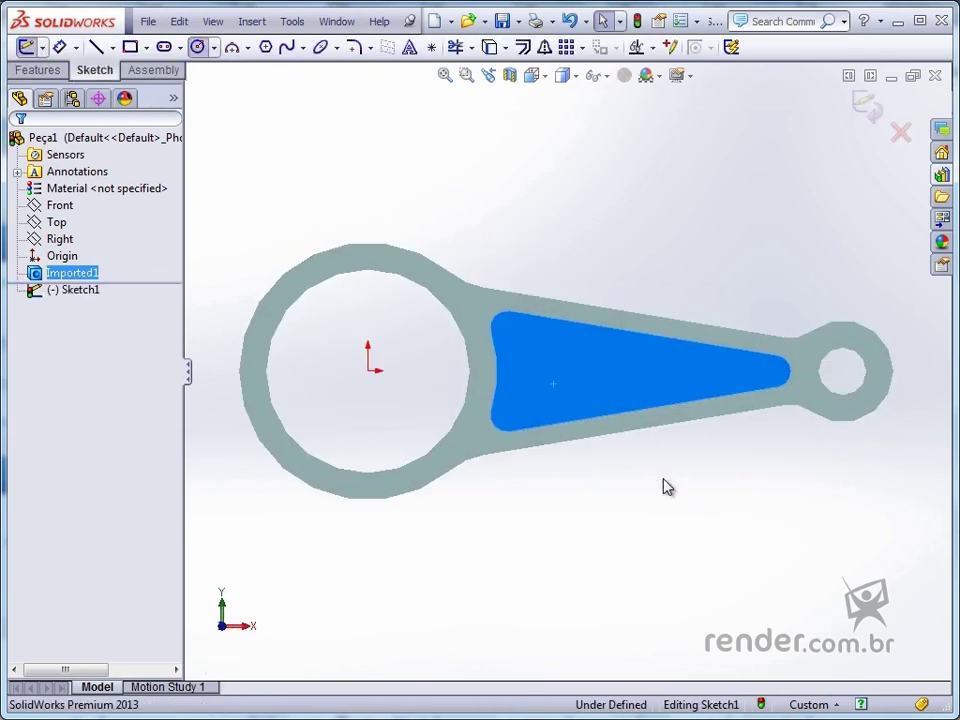
left_click(567, 371)
left_click(556, 396)
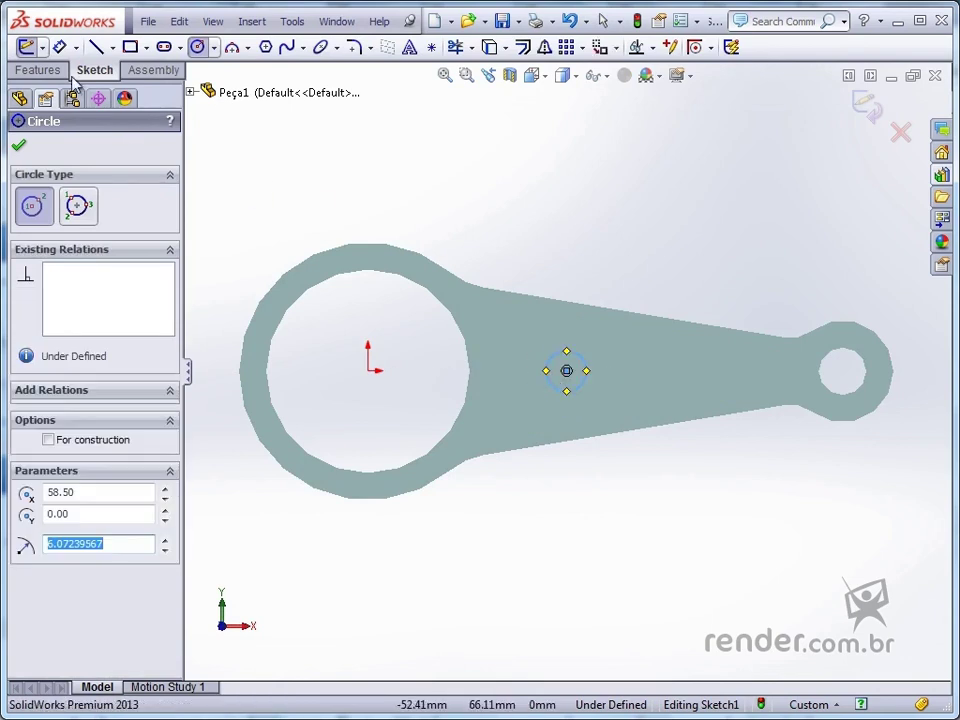
Step: Cut the circle with an Extruded Cut set to Up To Next to form the hole
left_click(37, 70)
left_click(137, 48)
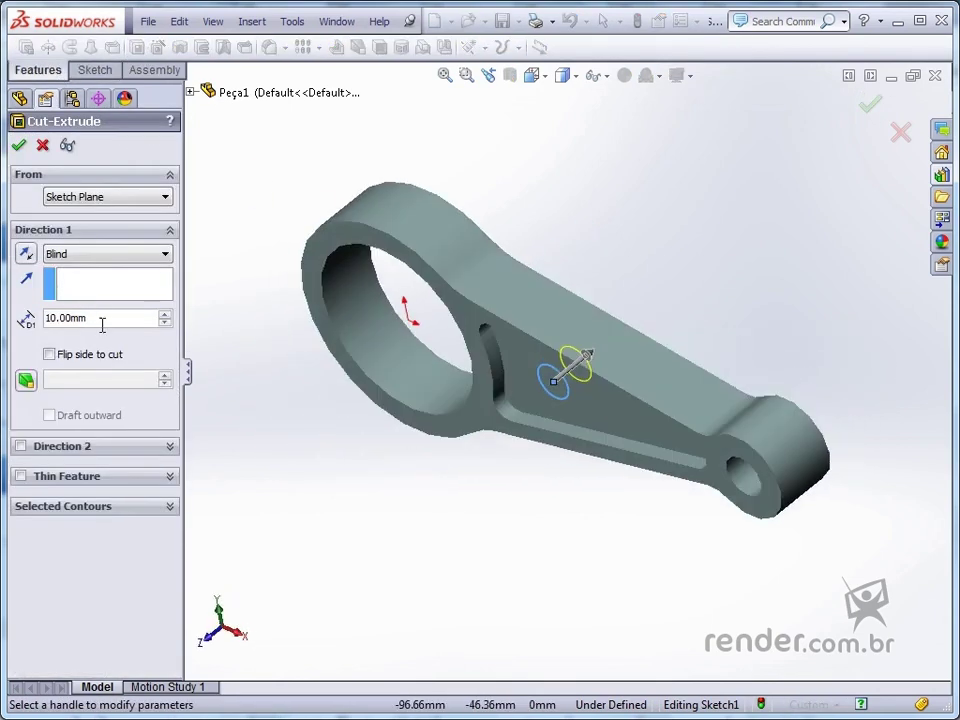
left_click(121, 256)
left_click(72, 295)
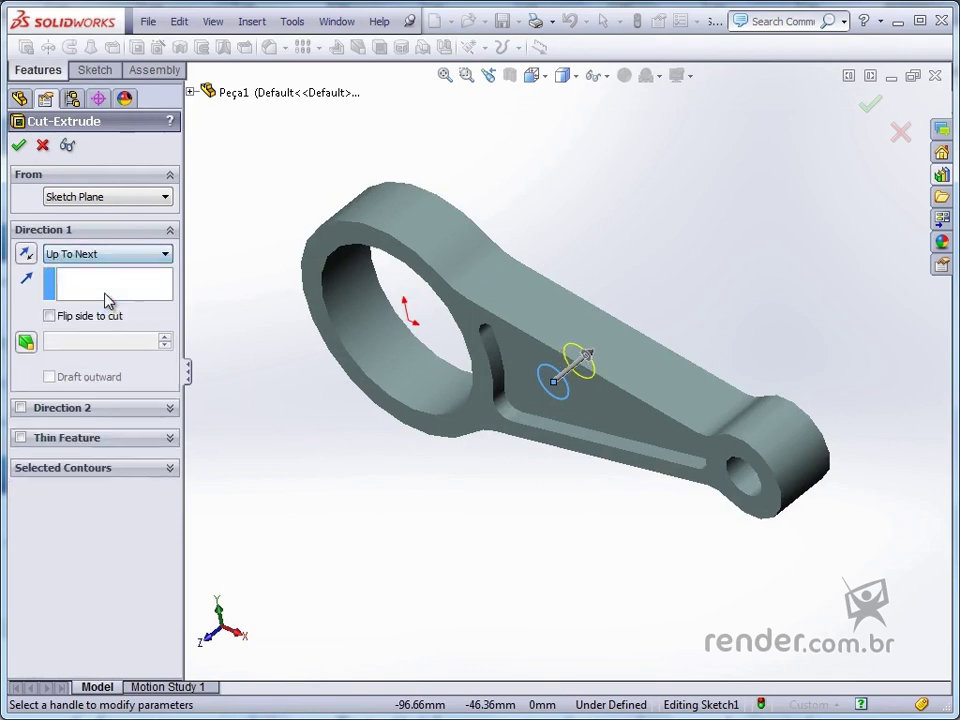
left_click(20, 150)
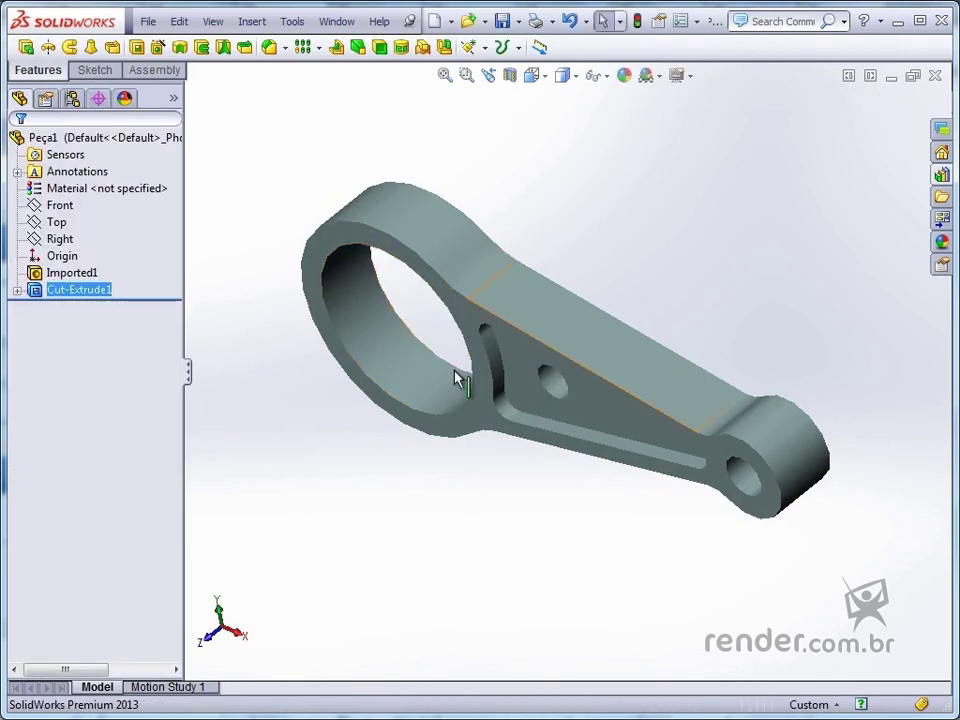
left_click(502, 21)
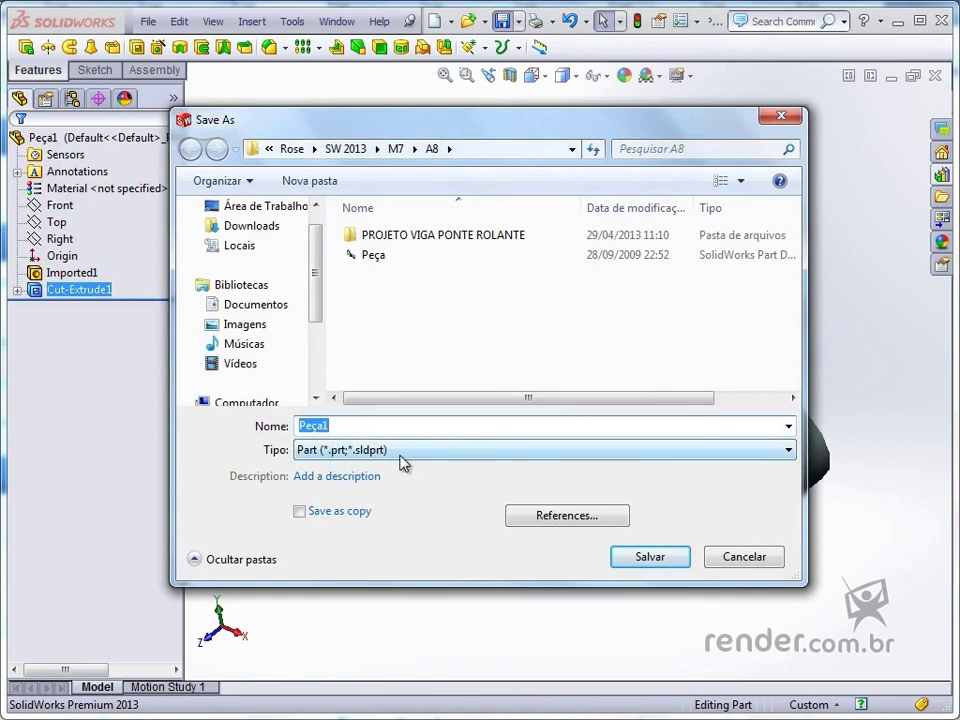
Step: Confirm saving the modified part as Peça1 in the A8 folder
left_click(634, 558)
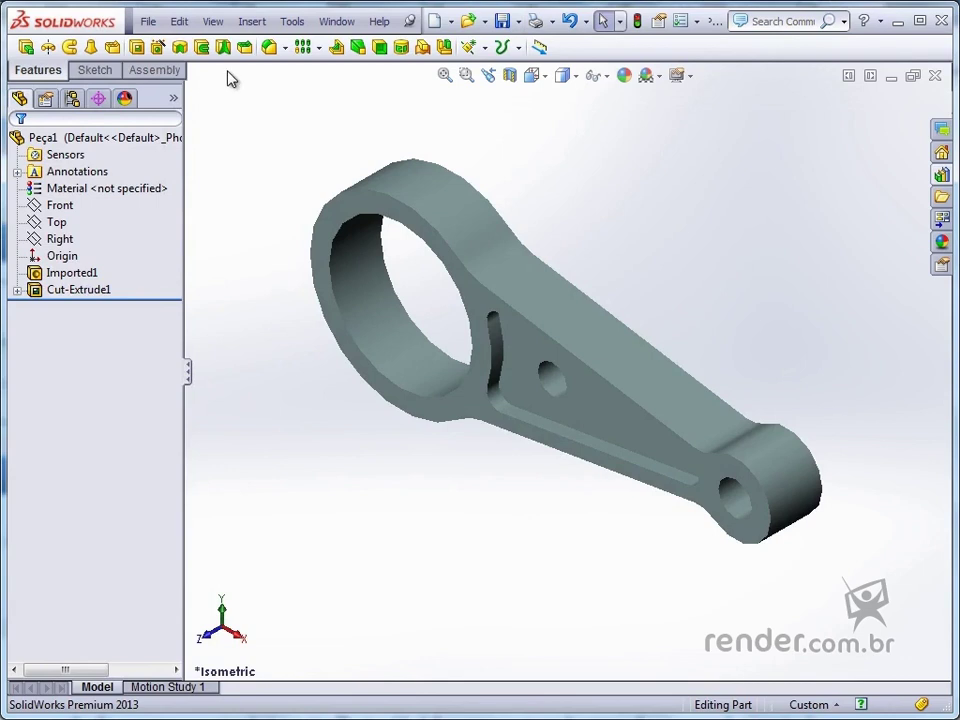
left_click(150, 22)
Step: Filter the Open dialog to IGES (*.igs;*.iges) files and open Motor 1CV.IGS
left_click(182, 64)
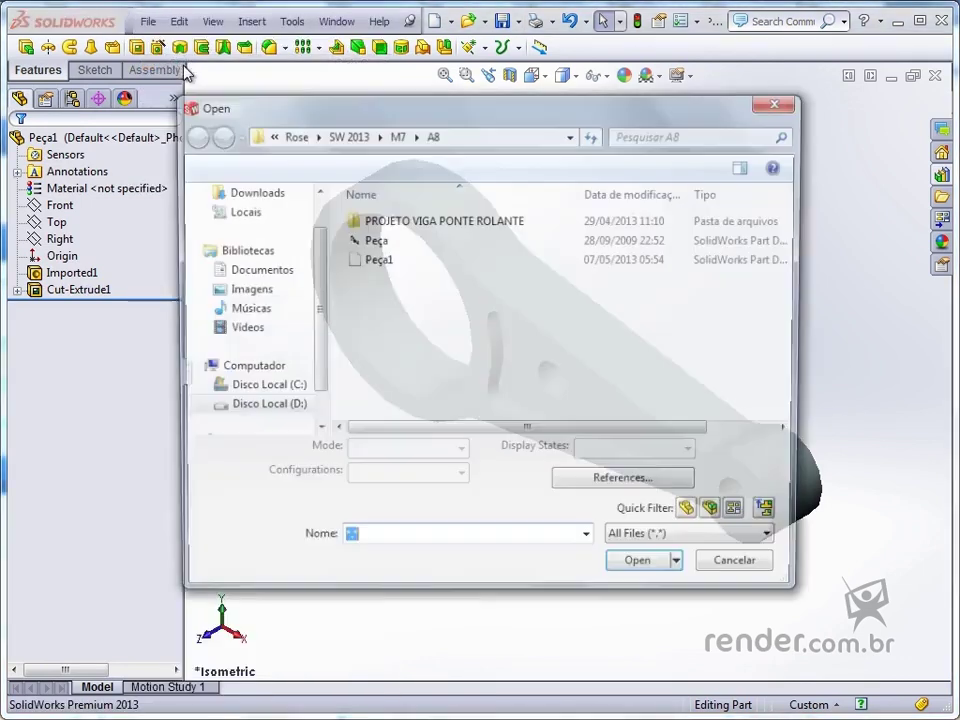
left_click(619, 542)
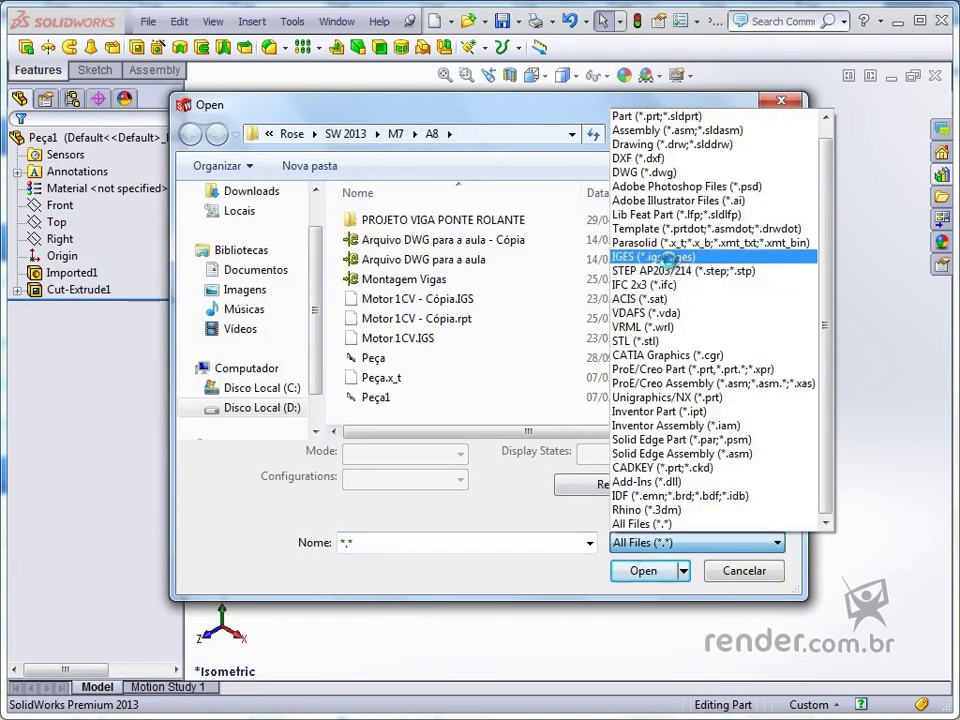
left_click(655, 257)
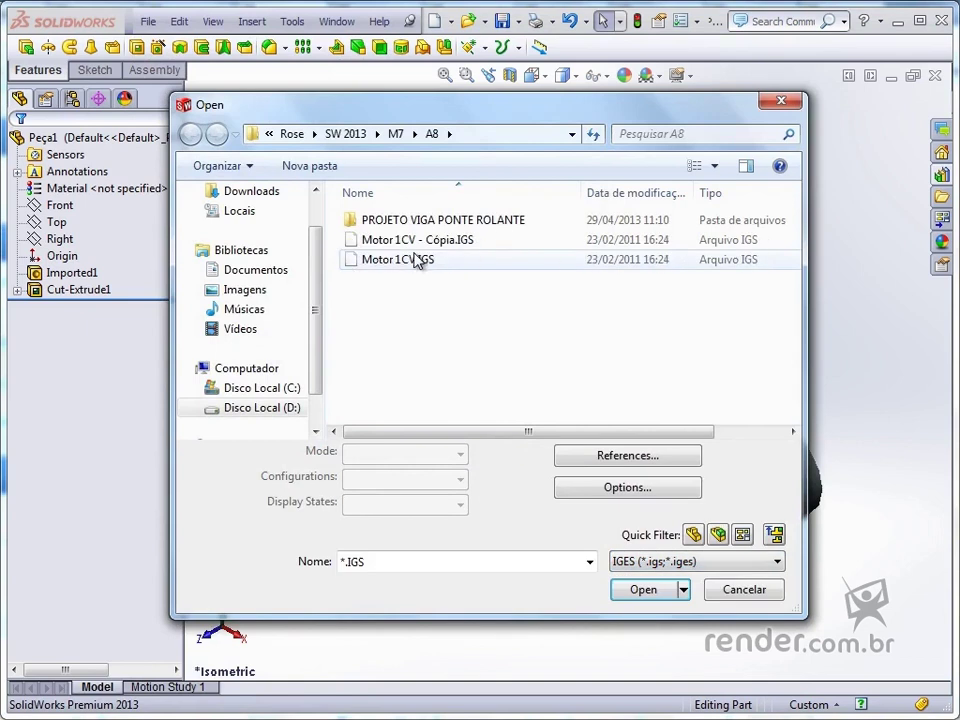
left_click(435, 262)
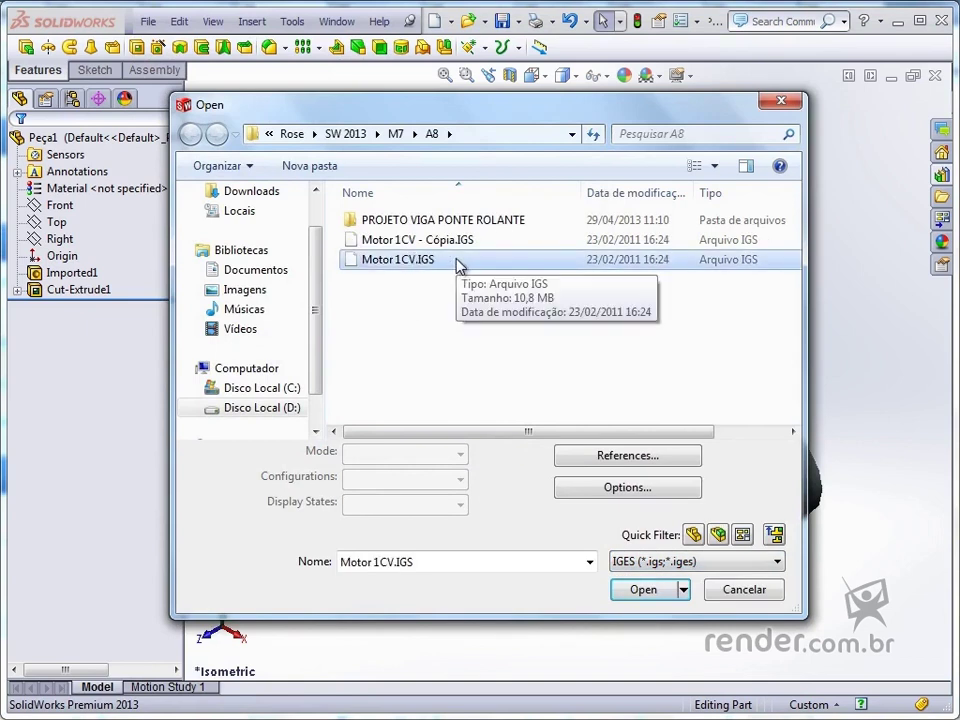
left_click(636, 593)
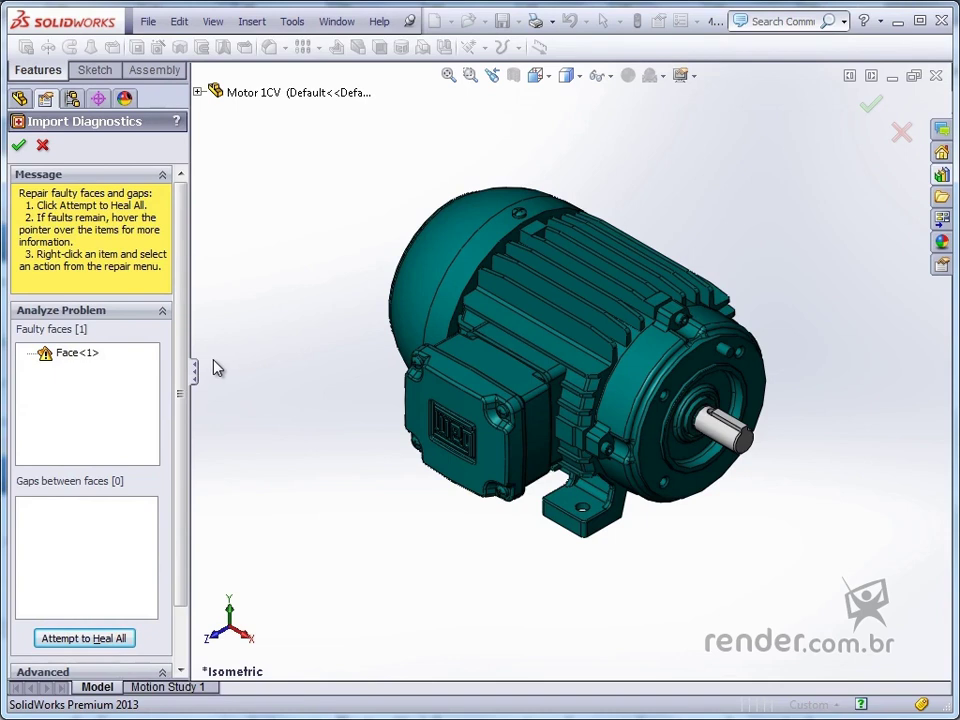
Step: Heal all faults in Import Diagnostics so the motor shows 0 faulty faces
left_click_drag(186, 373, 186, 470)
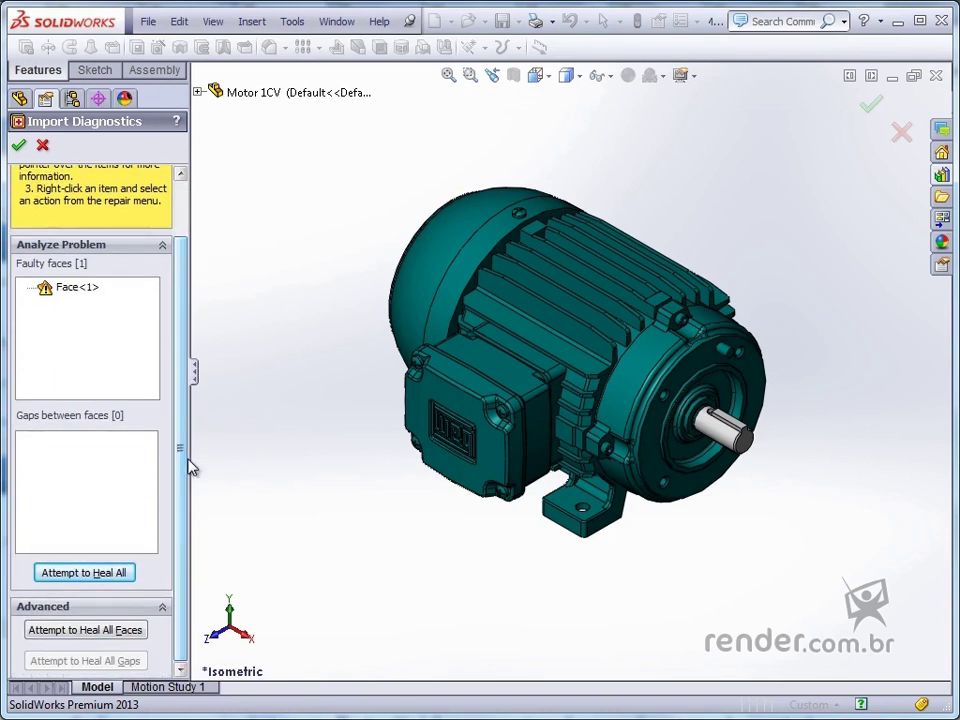
left_click(94, 576)
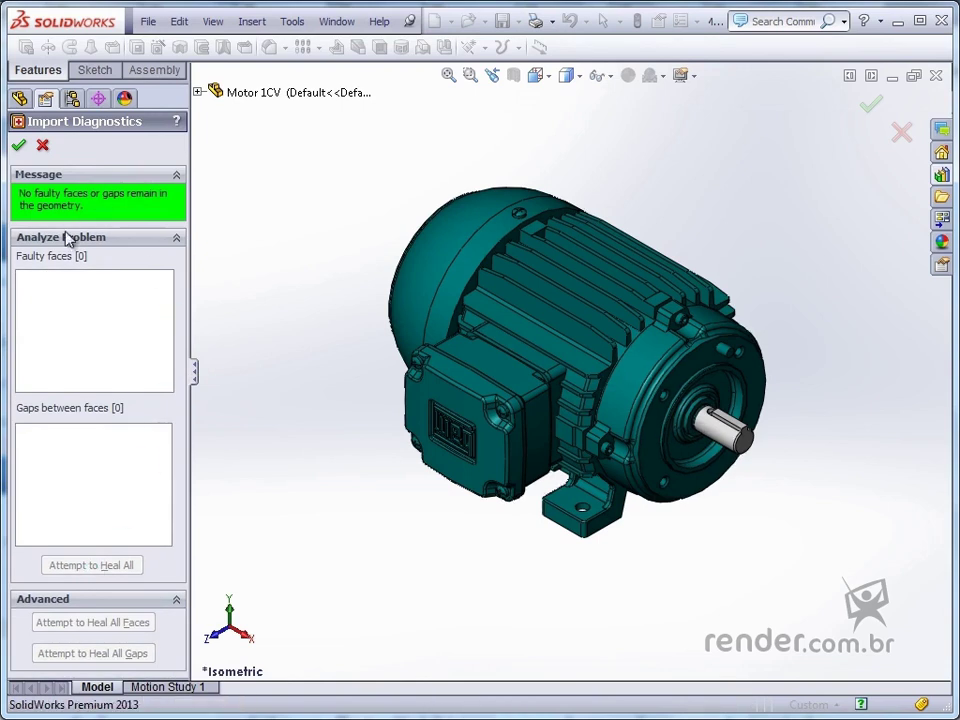
Step: Close diagnostics, accept the FeatureWorks prompt, and dismiss the overlapping-solids warning
left_click(19, 148)
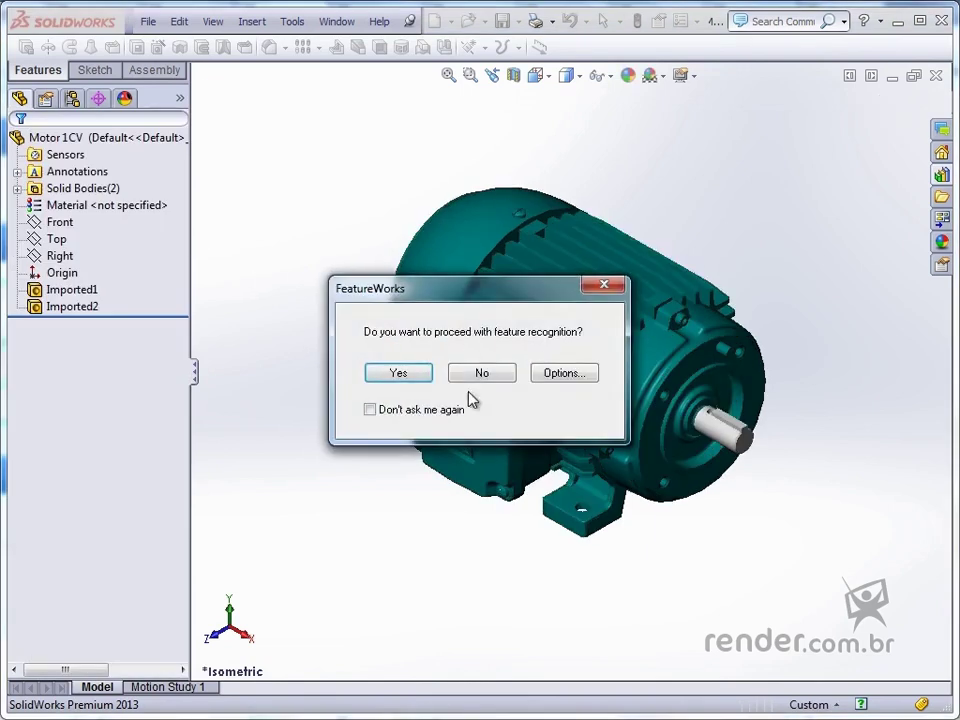
left_click(398, 370)
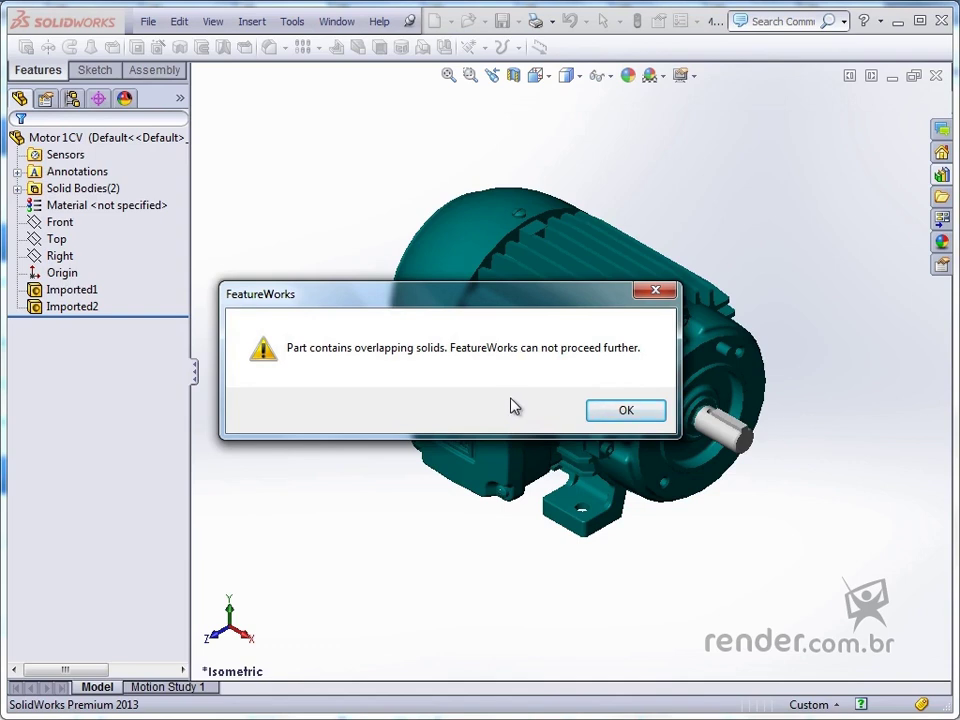
left_click(602, 413)
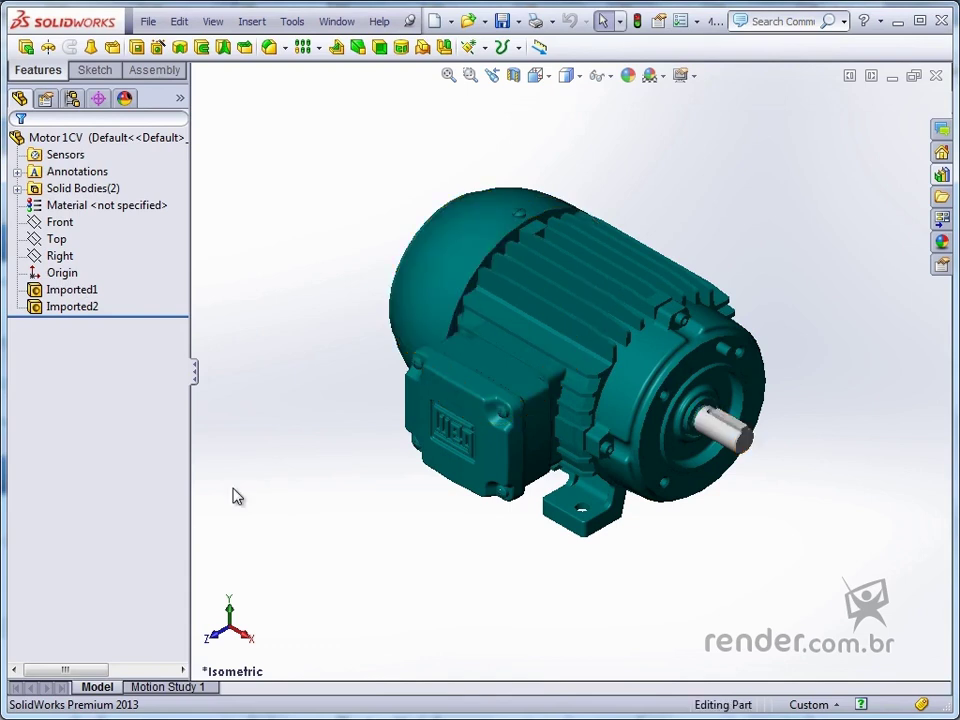
left_click(148, 21)
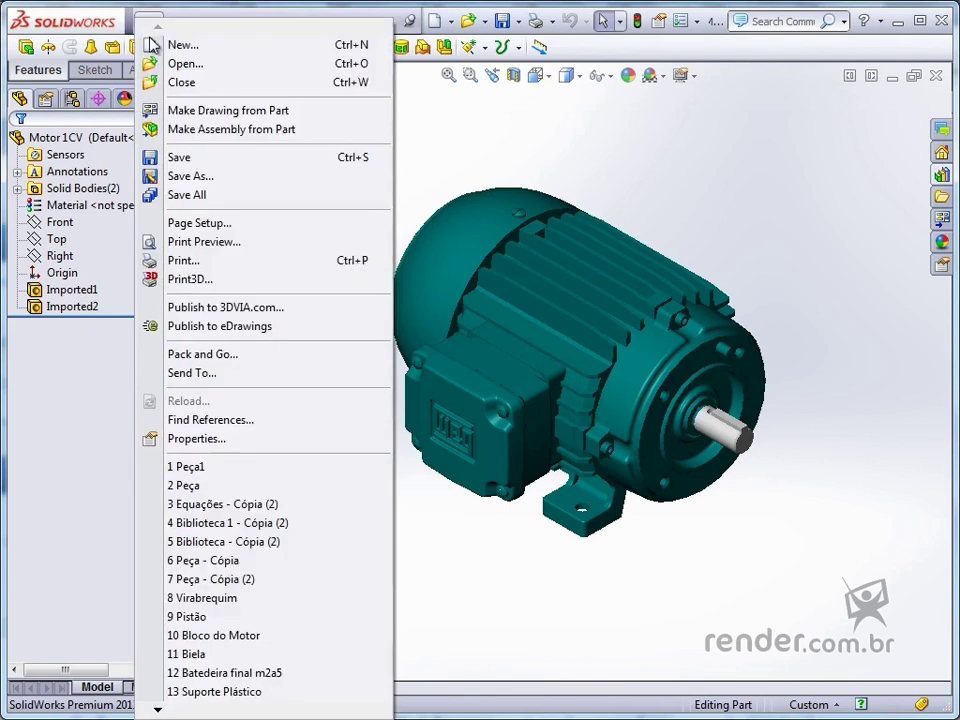
left_click(205, 176)
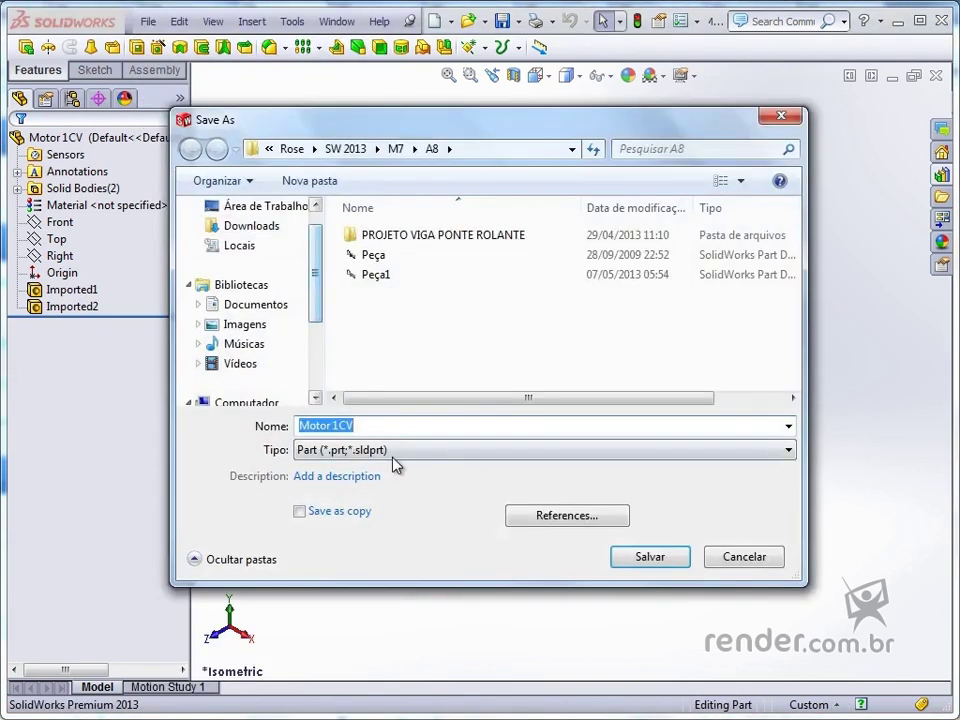
left_click(403, 452)
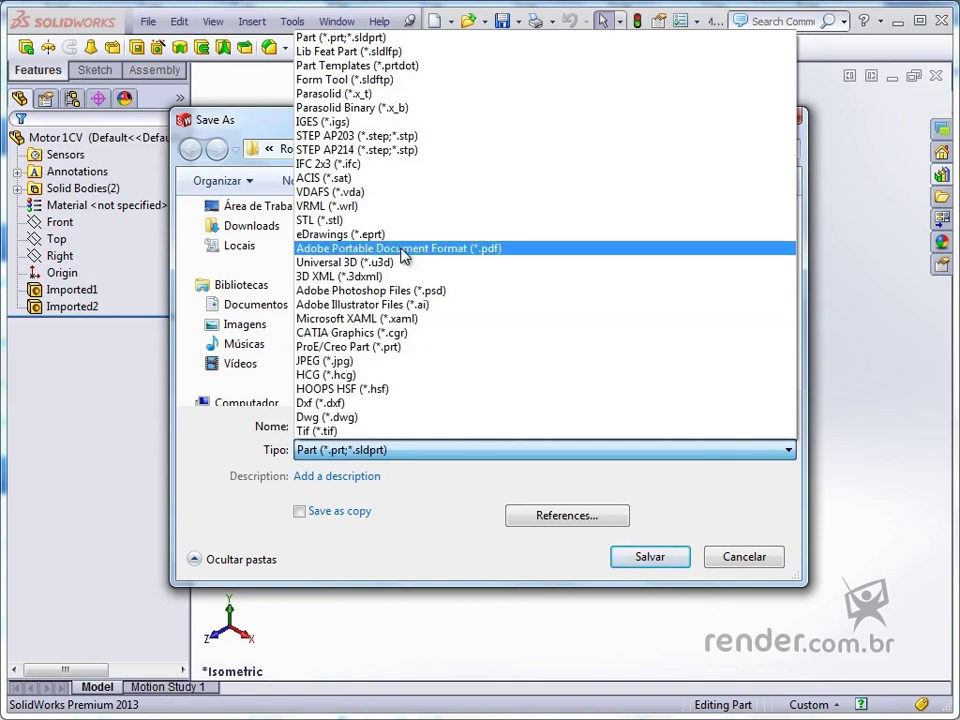
left_click(727, 556)
left_click(722, 555)
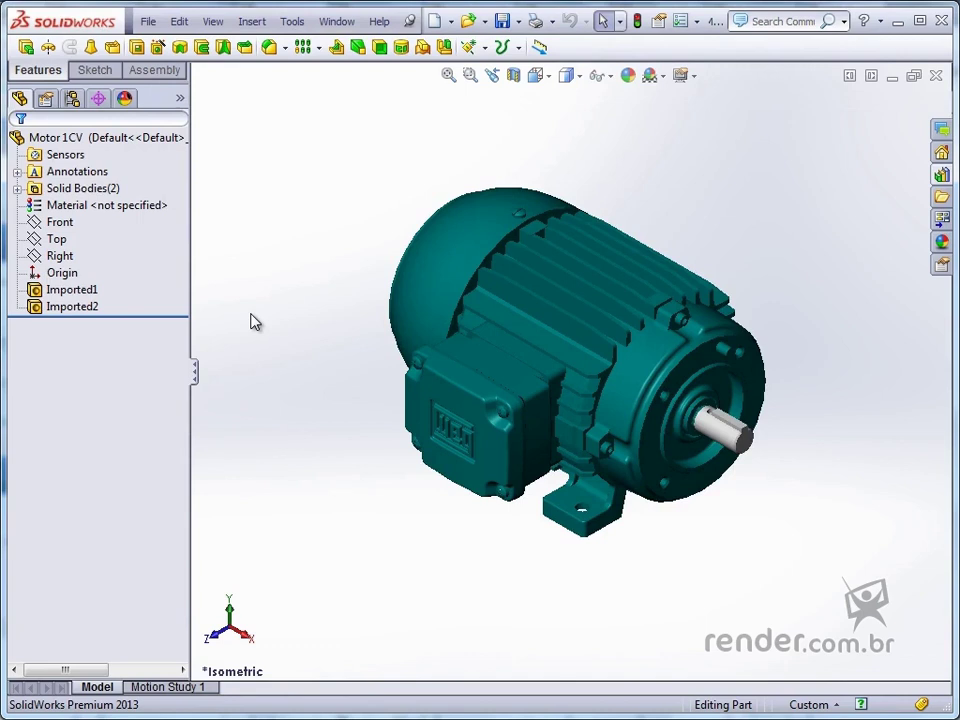
Step: Open the DWG file Arquivo DWG para a aula from the A8 folder
left_click(147, 22)
left_click(183, 64)
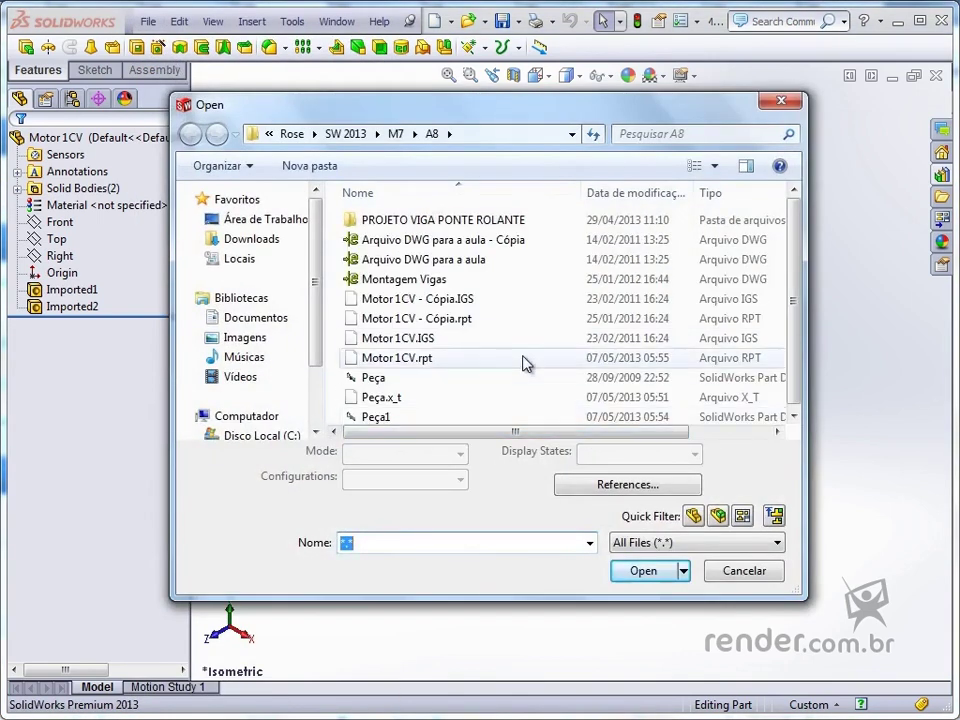
left_click(418, 260)
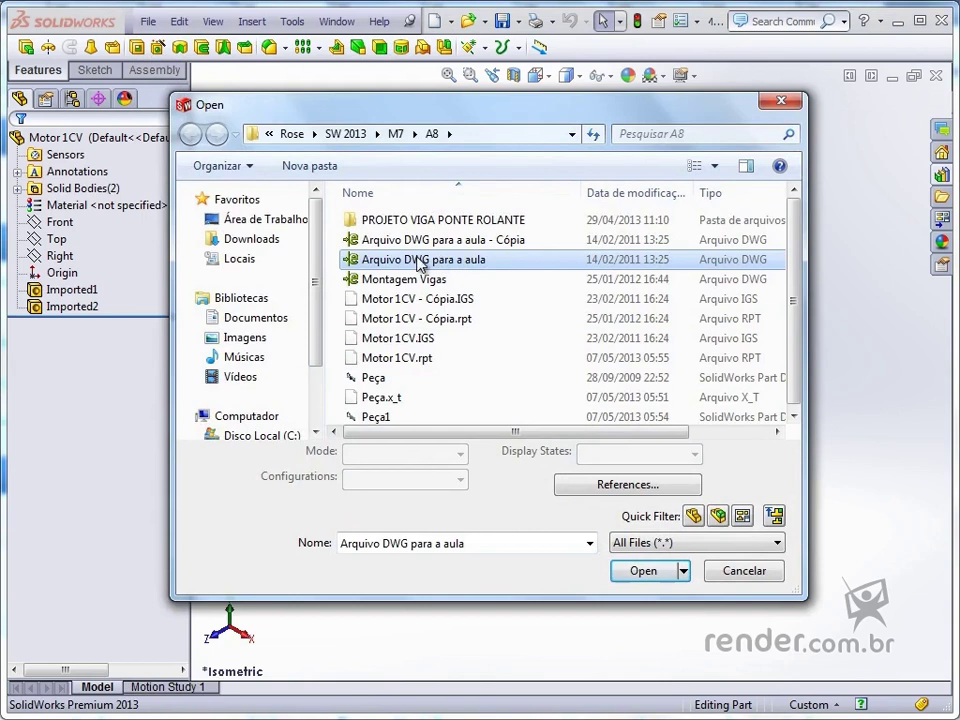
left_click(641, 571)
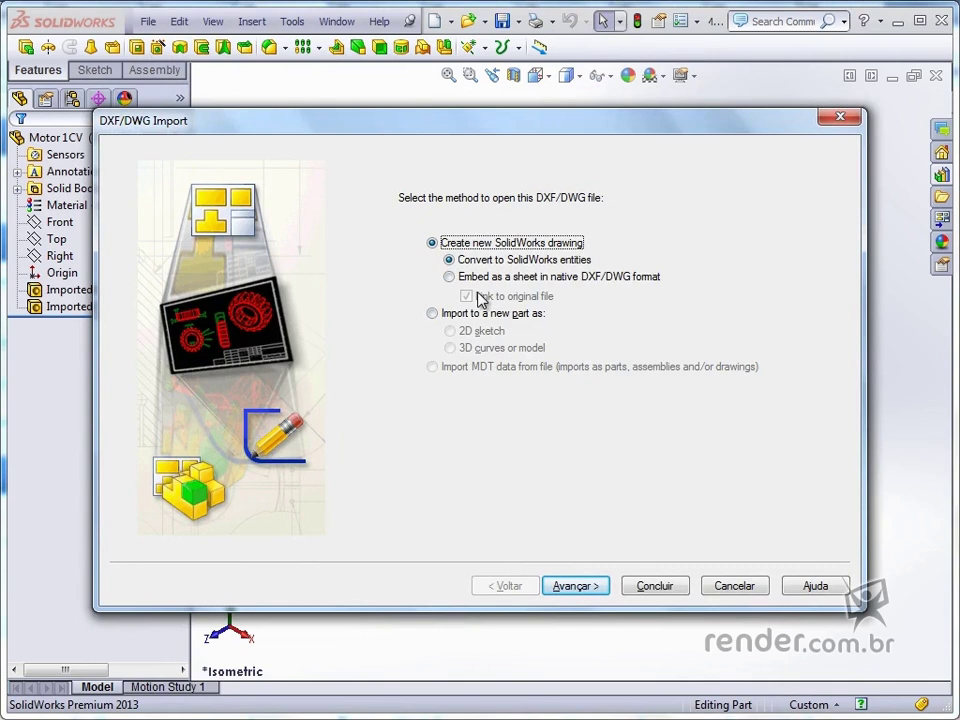
Step: Choose to import the DWG into a new part as 3D curves and continue to Document Settings
left_click(432, 313)
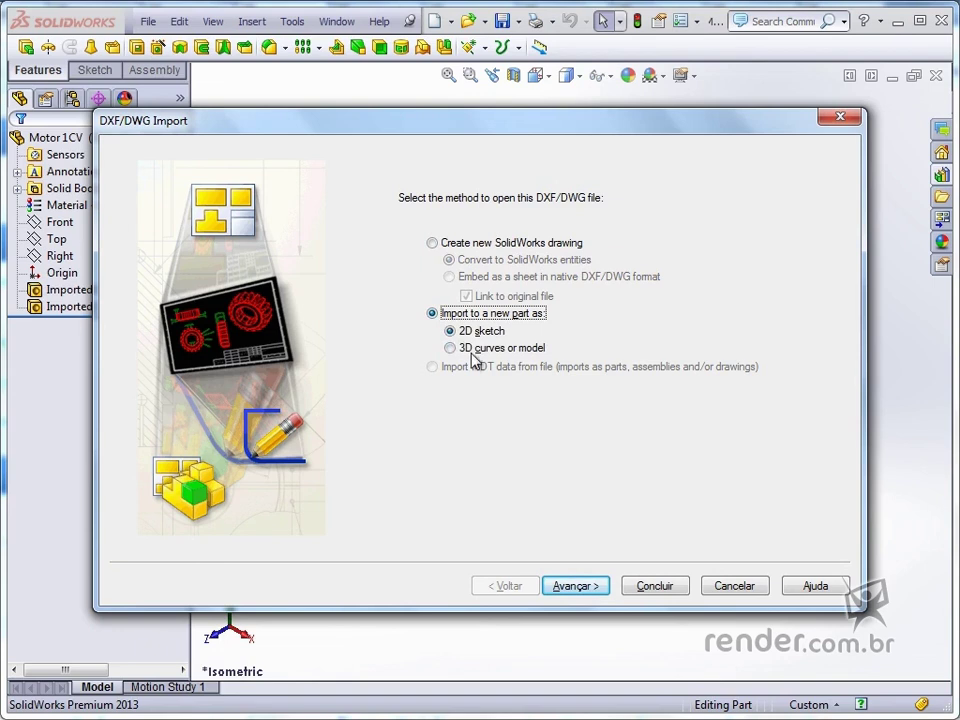
left_click(452, 348)
left_click(598, 588)
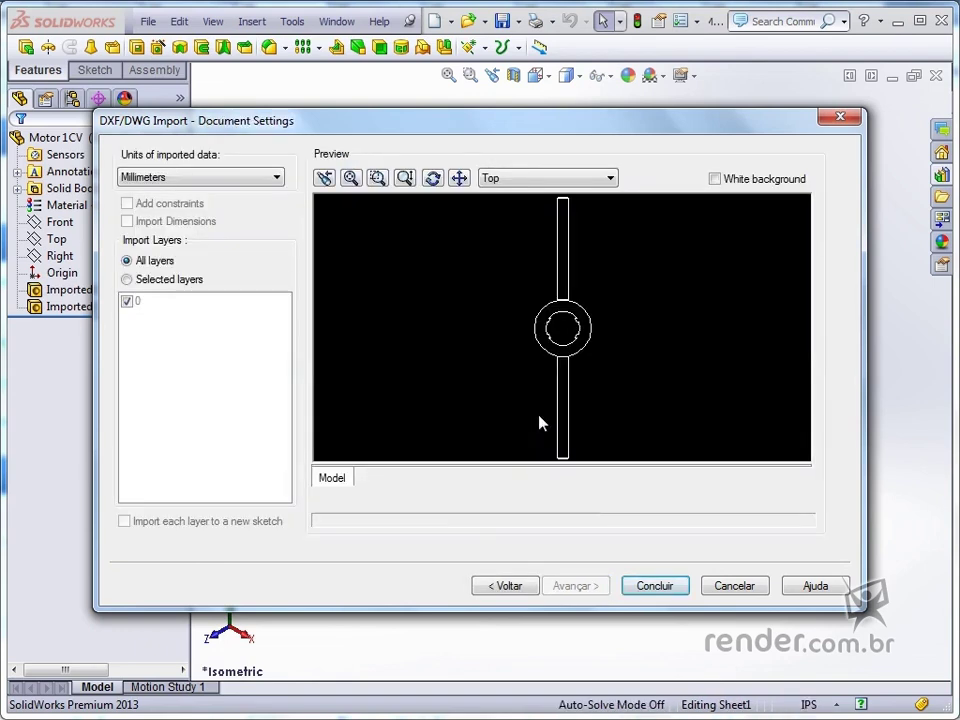
Step: Inspect the rod preview by zooming, fitting, panning and tilting, keeping Millimeters as the import units
left_click(377, 178)
left_click_drag(517, 286, 606, 364)
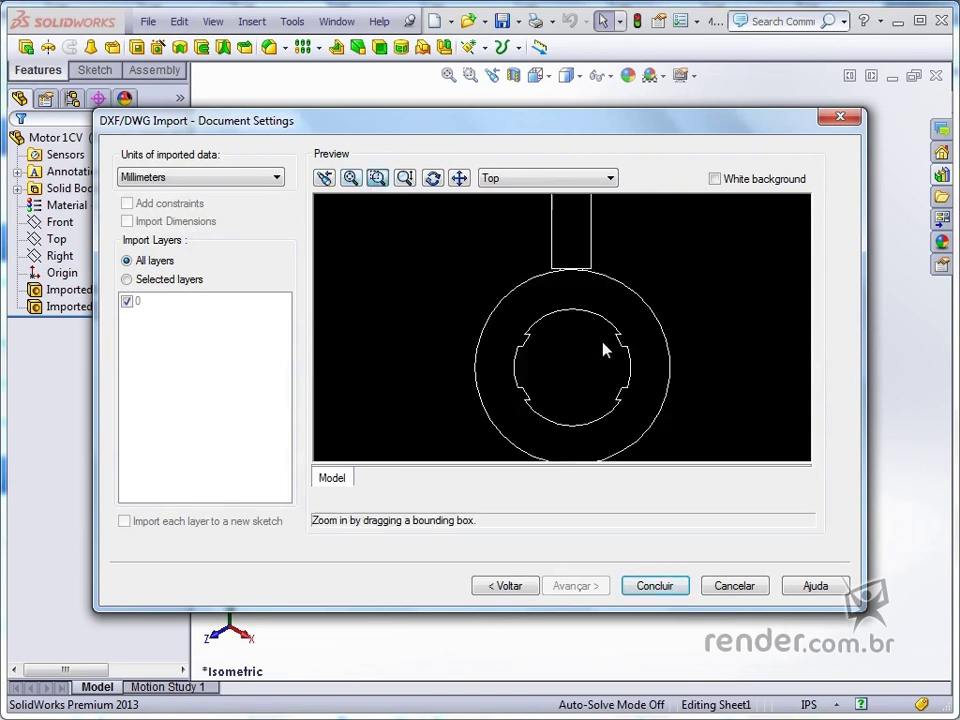
left_click(350, 178)
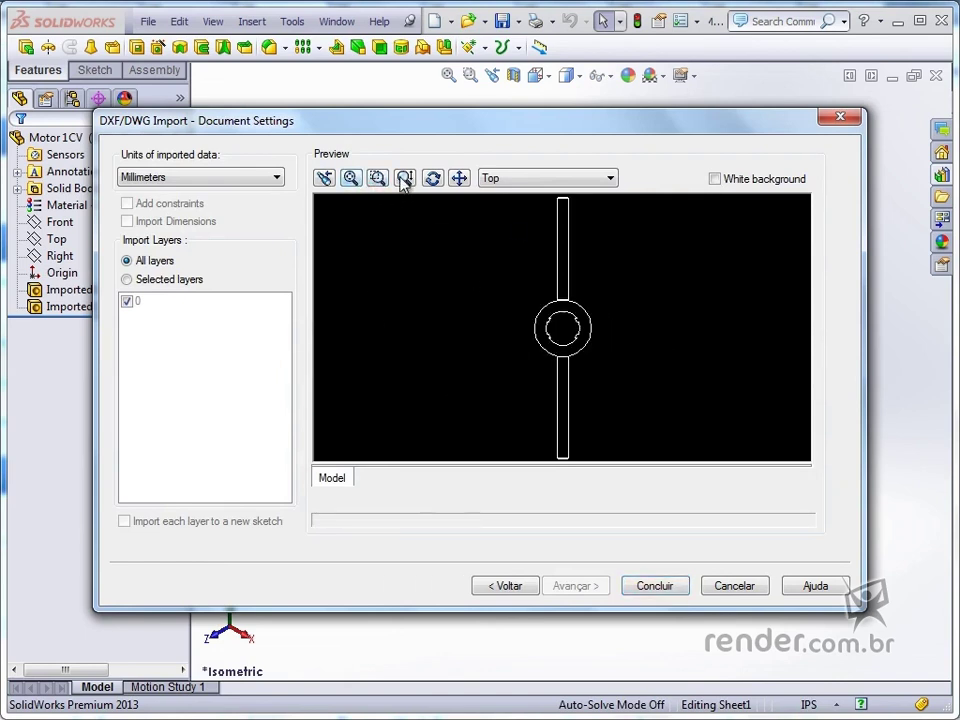
left_click(460, 178)
left_click_drag(599, 304, 544, 300)
left_click(432, 178)
mouse_move(553, 354)
left_mouse_down()
mouse_move(504, 257)
mouse_move(516, 336)
mouse_move(430, 240)
left_mouse_up()
left_click(350, 178)
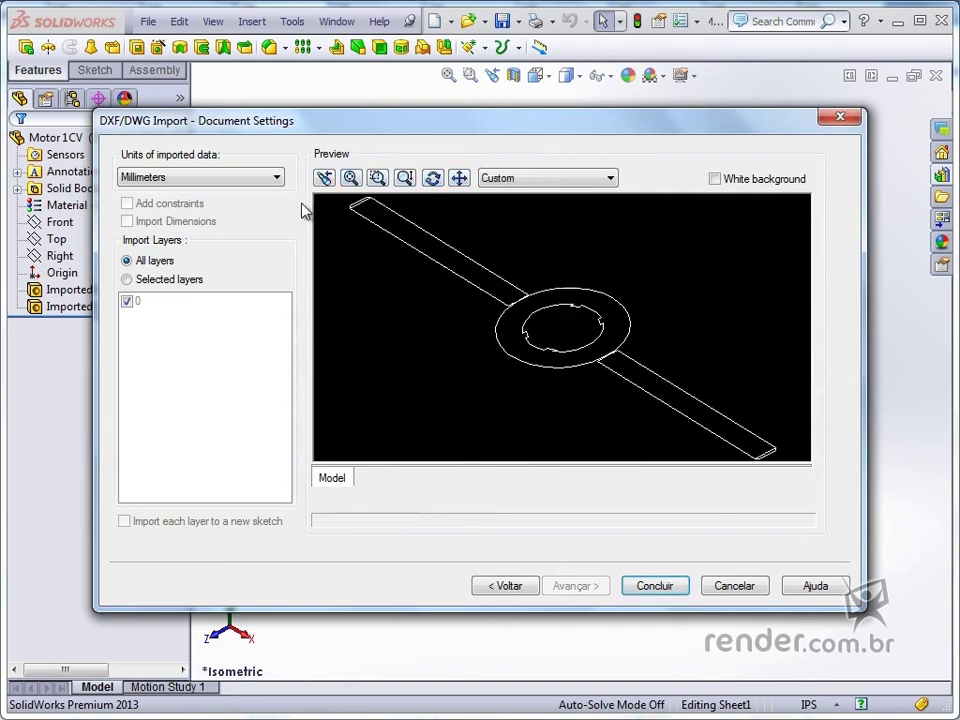
left_click(260, 177)
left_click(369, 306)
Step: Finish the import to create Part5 from ImportedCurve features outlining the rod
left_click(654, 586)
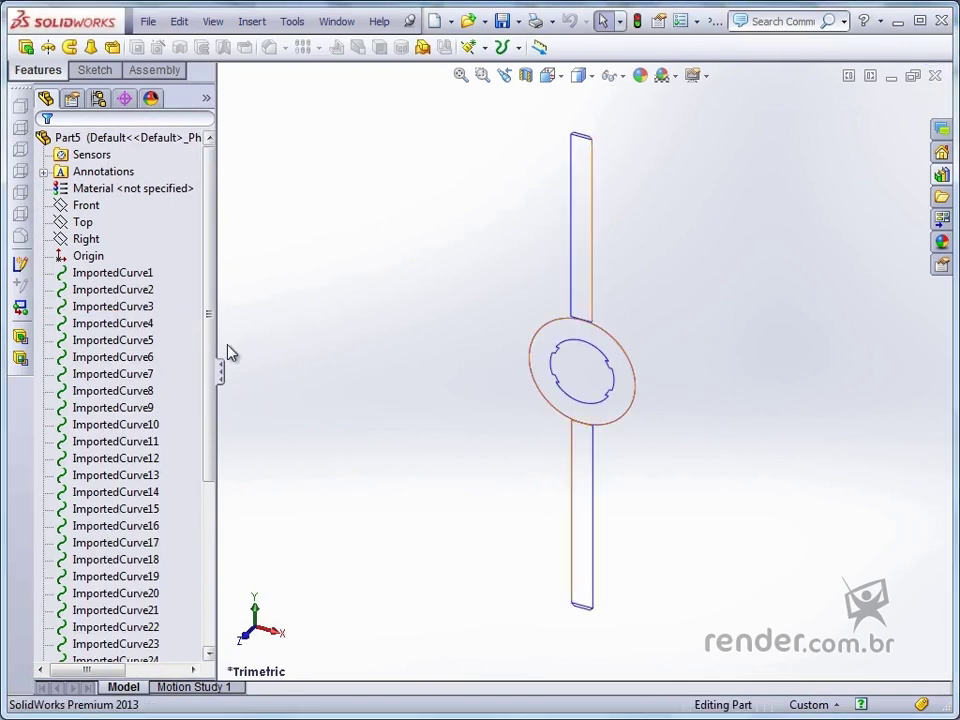
left_click_drag(214, 354, 248, 334)
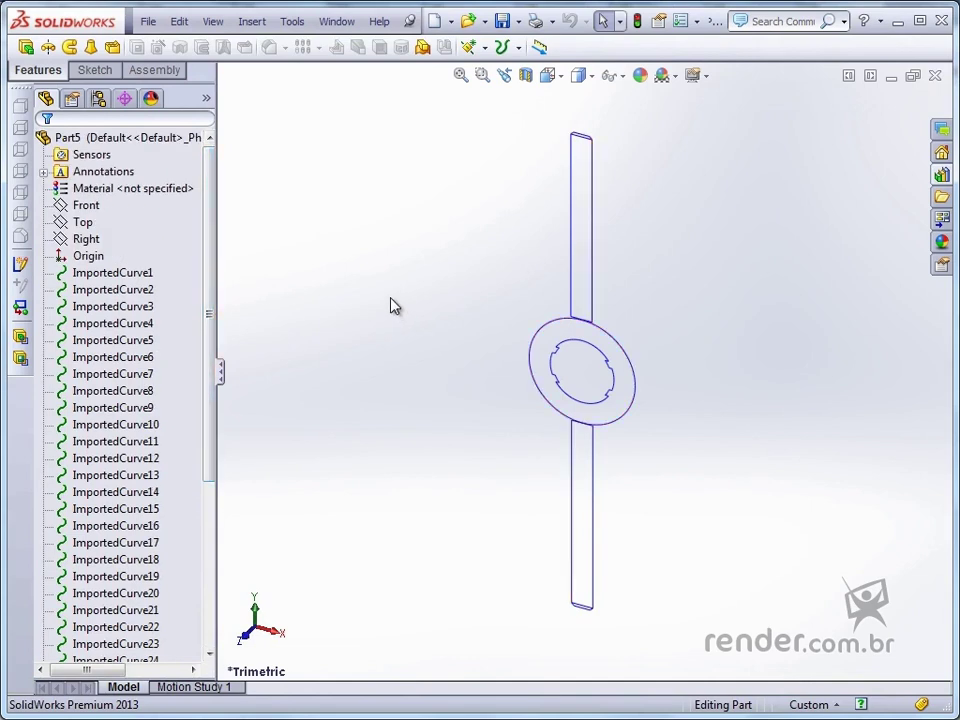